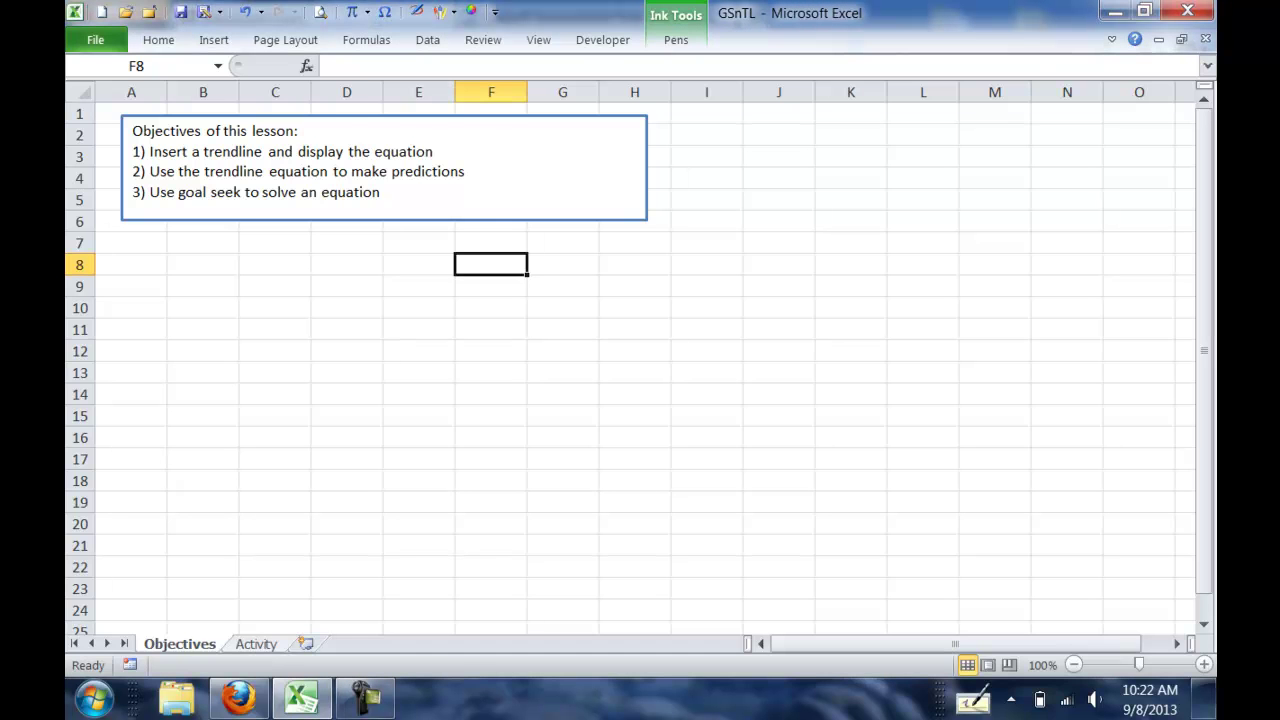
Go to the Activity sheet with the cups 0–25 and costs 45–56.25 data
{"action": "left_click", "coordinate": [256, 643]}
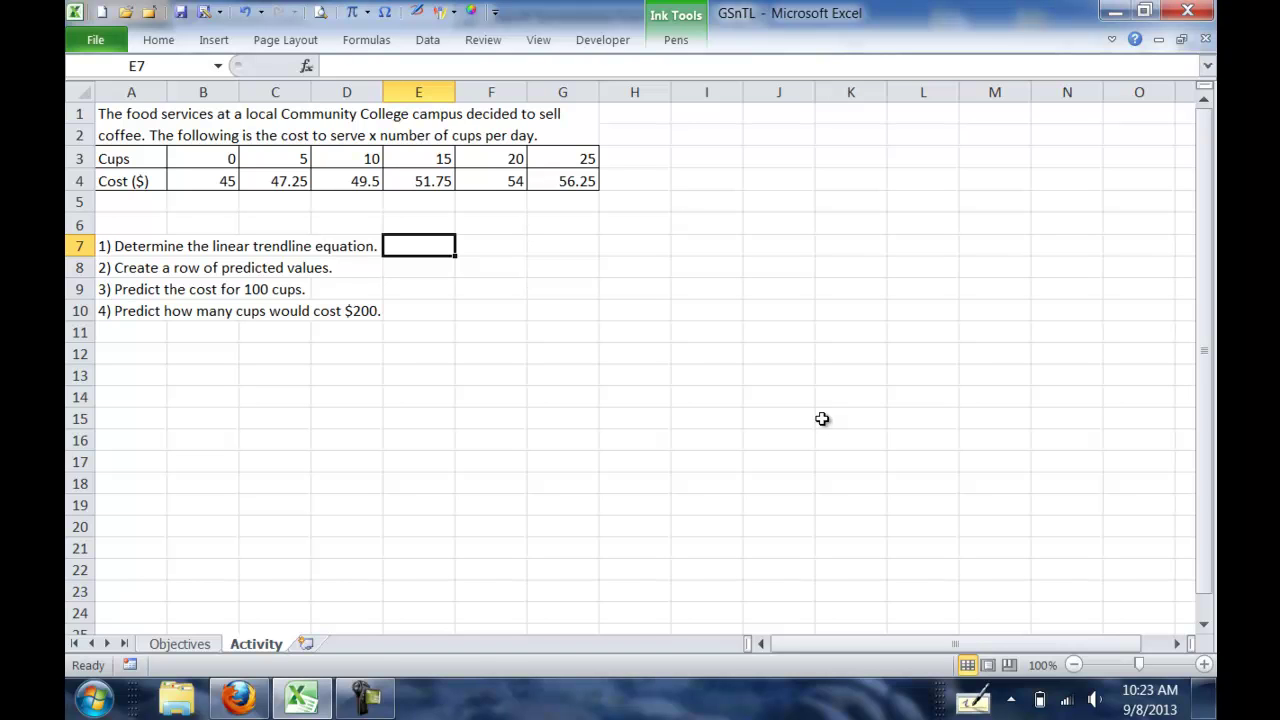
Plot rows A3:G4 as a markers-only scatter chart to the right of the table
{"action": "left_click_drag", "start_coordinate": [150, 158], "coordinate": [560, 166]}
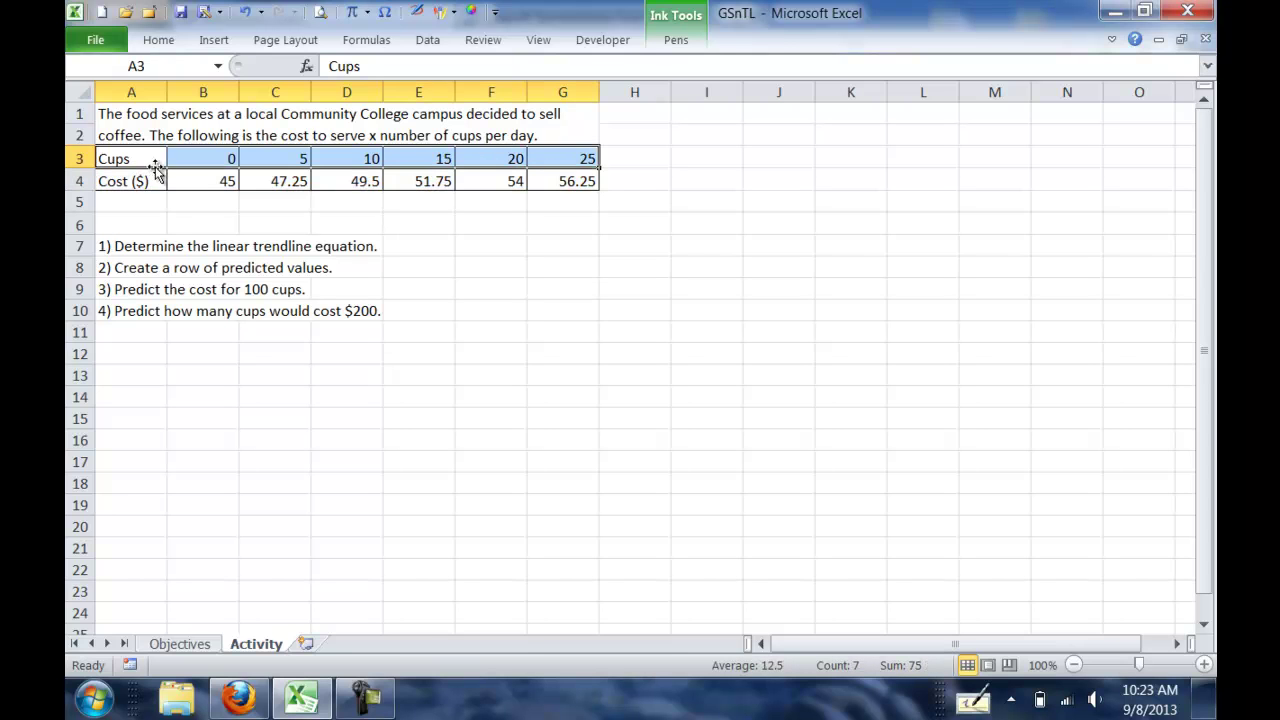
{"action": "left_click_drag", "start_coordinate": [160, 163], "coordinate": [558, 180]}
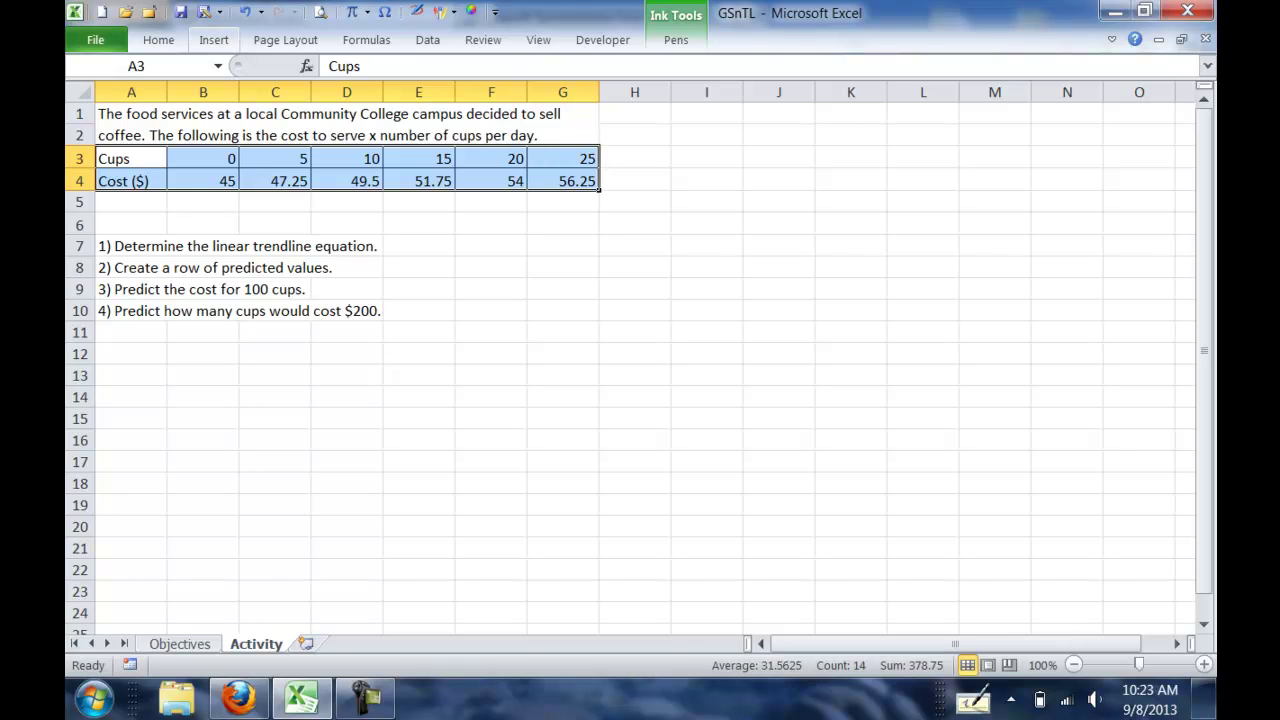
{"action": "left_click", "coordinate": [213, 40]}
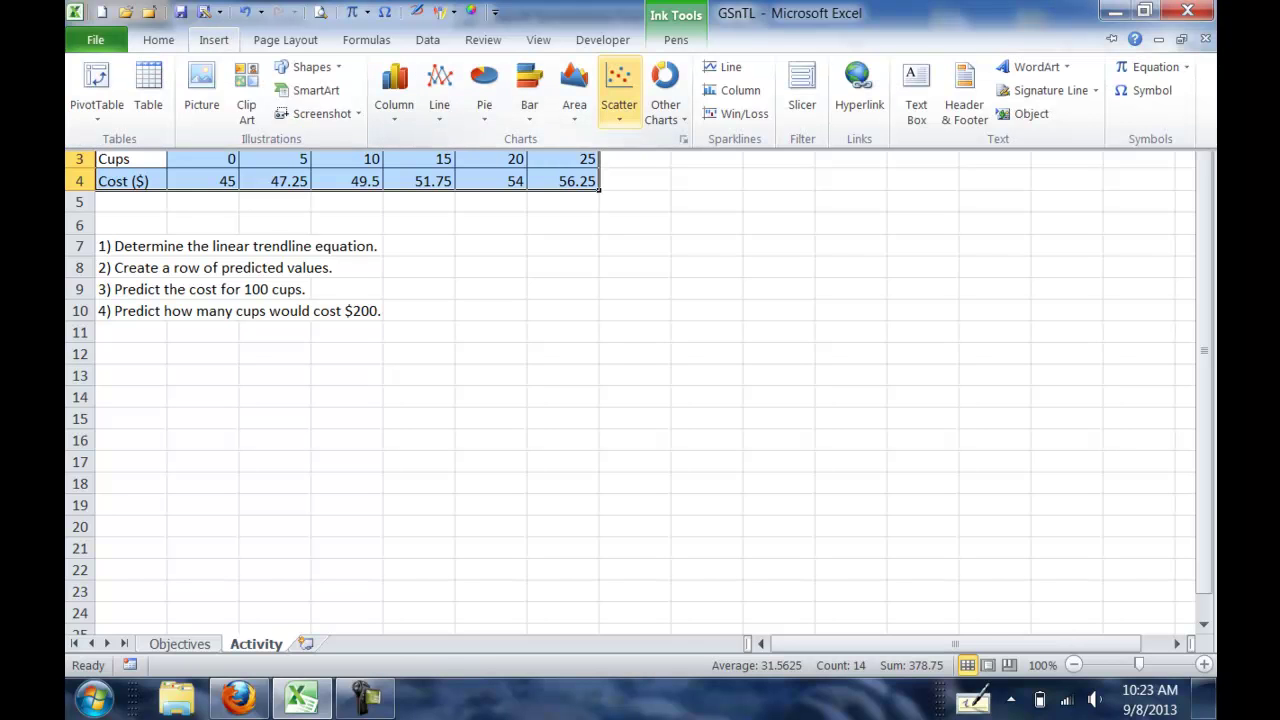
{"action": "left_click", "coordinate": [618, 88]}
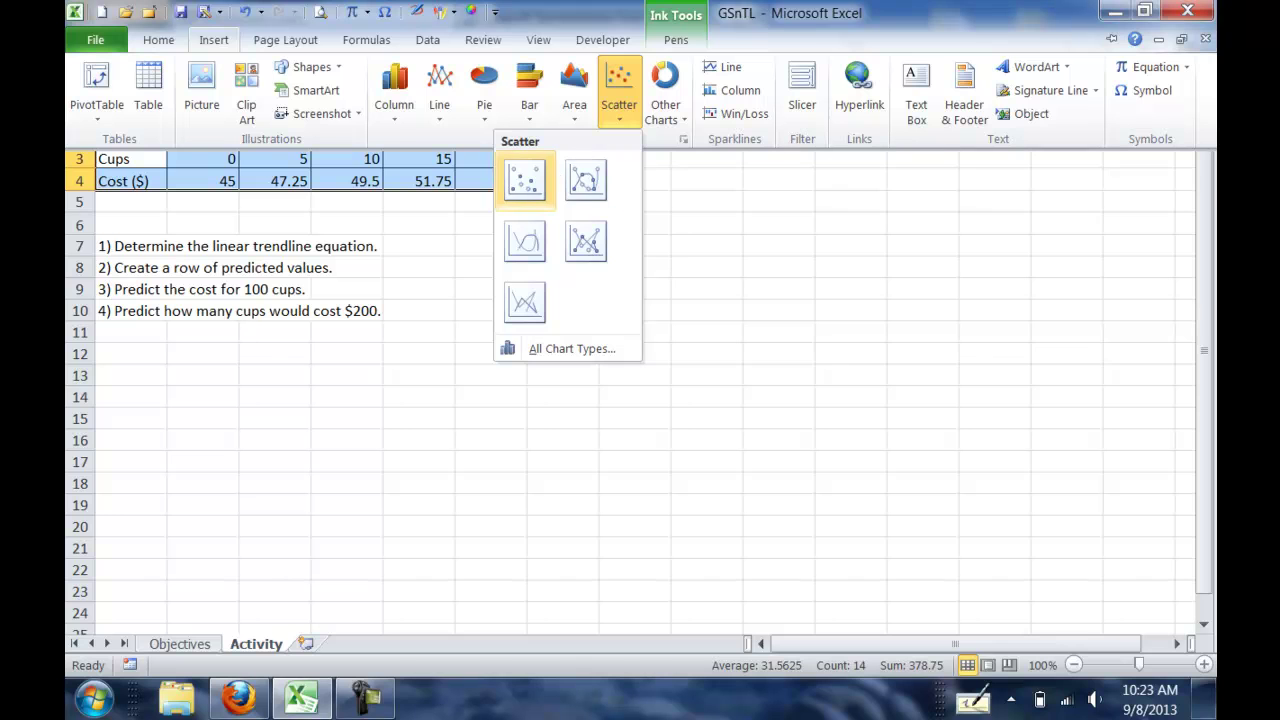
{"action": "left_click", "coordinate": [524, 180]}
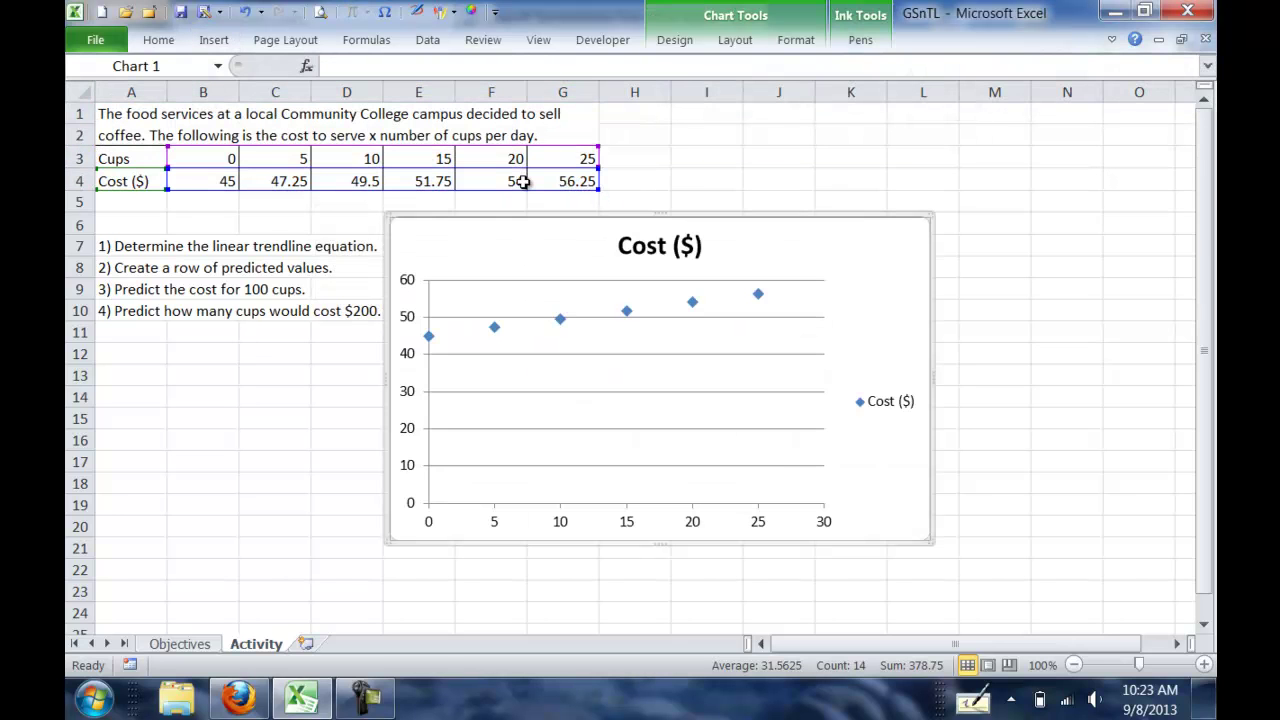
{"action": "left_click_drag", "start_coordinate": [795, 246], "coordinate": [970, 246]}
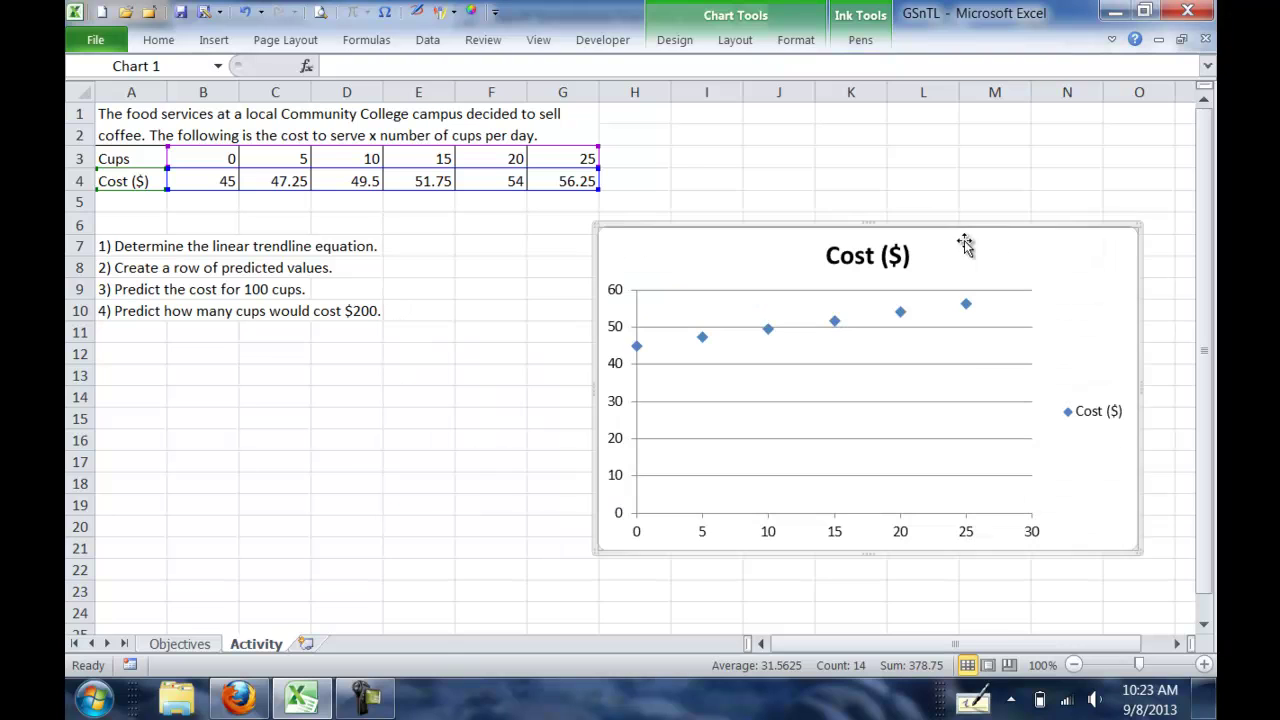
{"action": "left_click", "coordinate": [910, 166]}
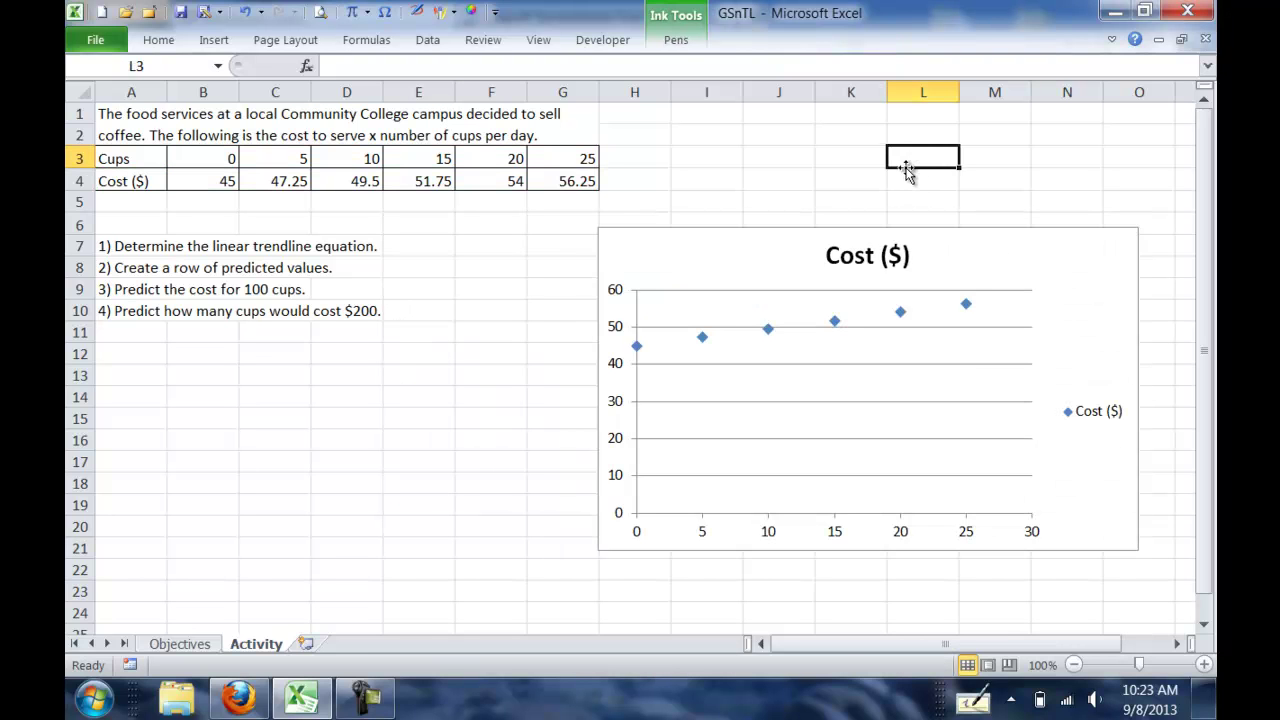
{"action": "left_click", "coordinate": [966, 303]}
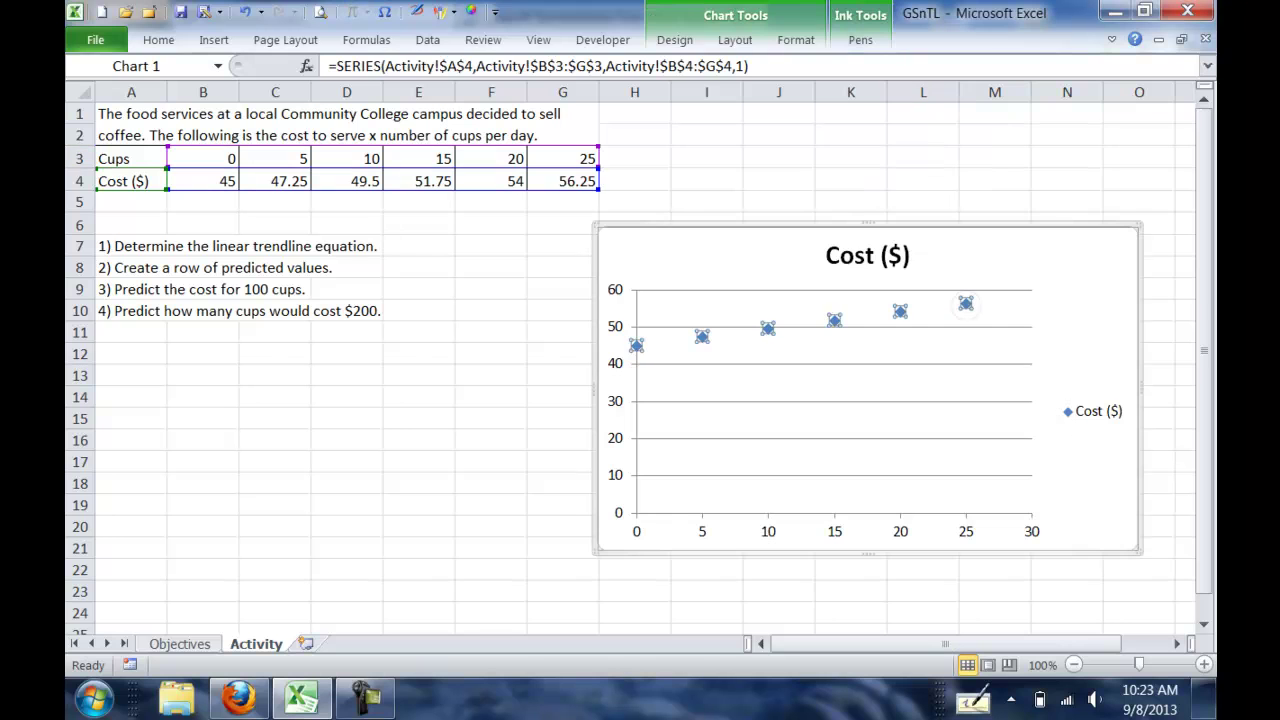
Add a linear trendline to the cost series and show y = 0.45x + 45 near the title
{"action": "right_click", "coordinate": [966, 302]}
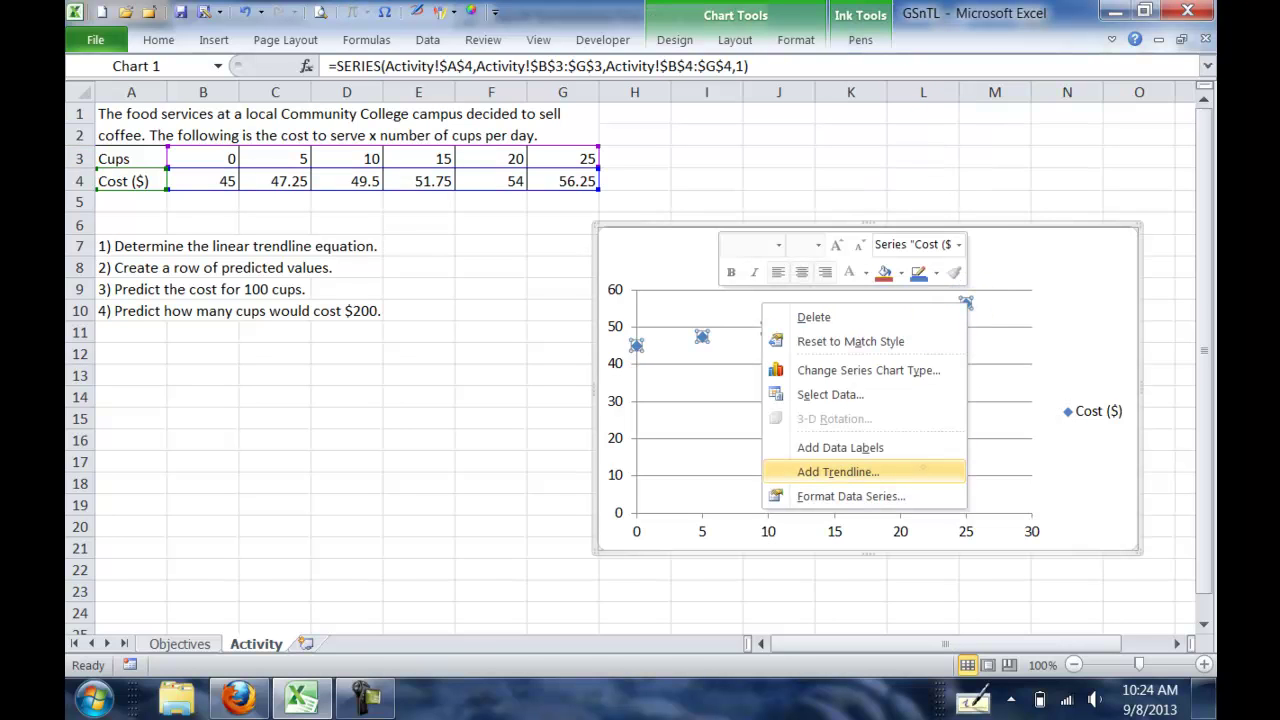
{"action": "left_click", "coordinate": [923, 470]}
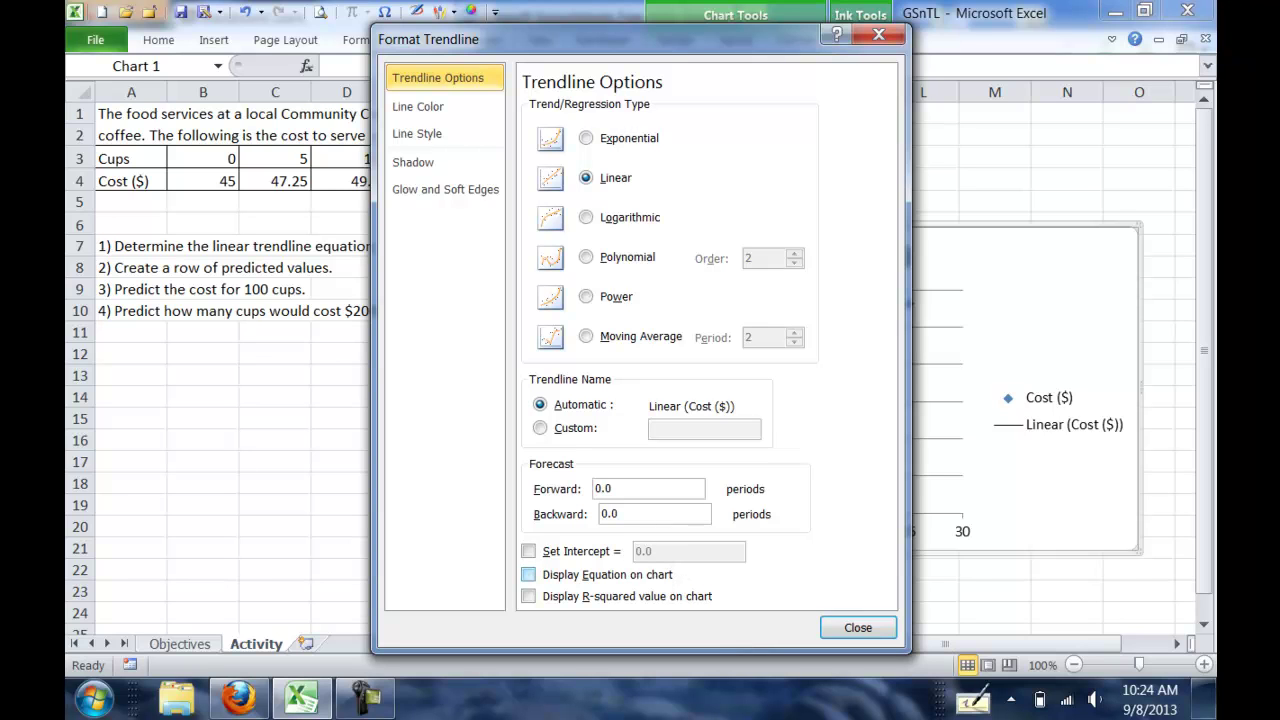
{"action": "left_click", "coordinate": [528, 574]}
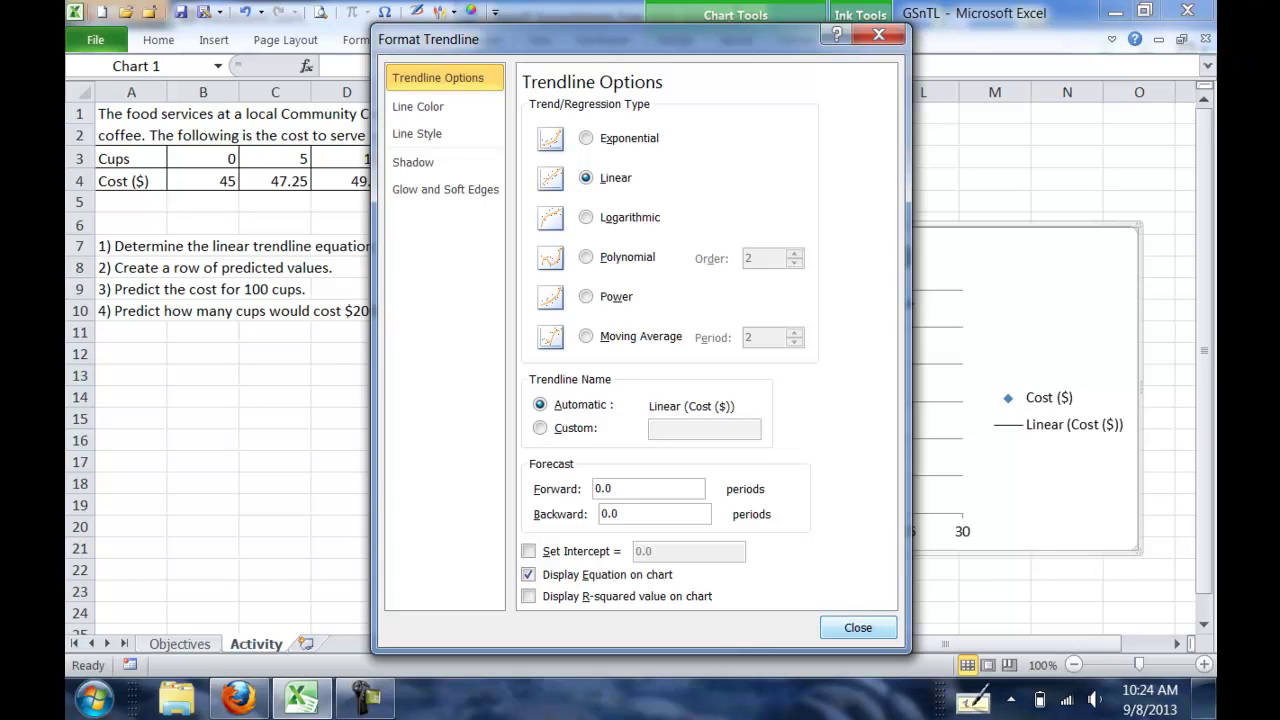
{"action": "left_click", "coordinate": [872, 626]}
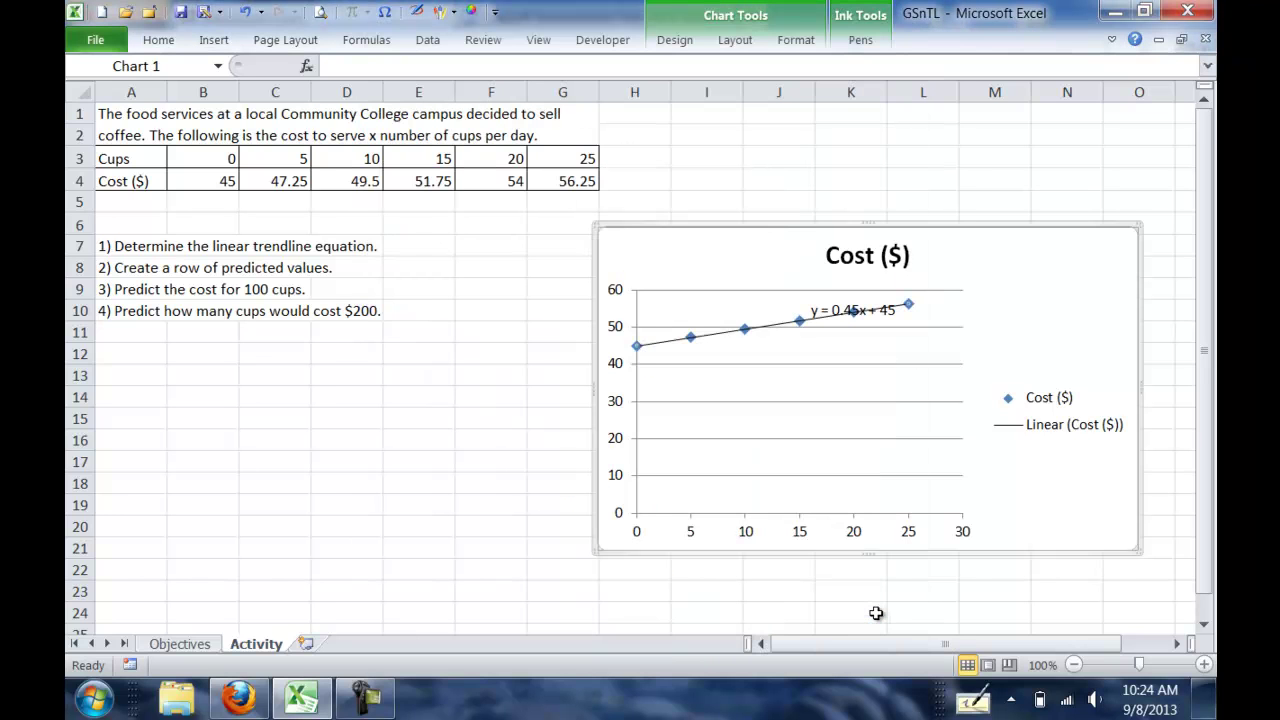
{"action": "left_click_drag", "start_coordinate": [840, 310], "coordinate": [687, 260]}
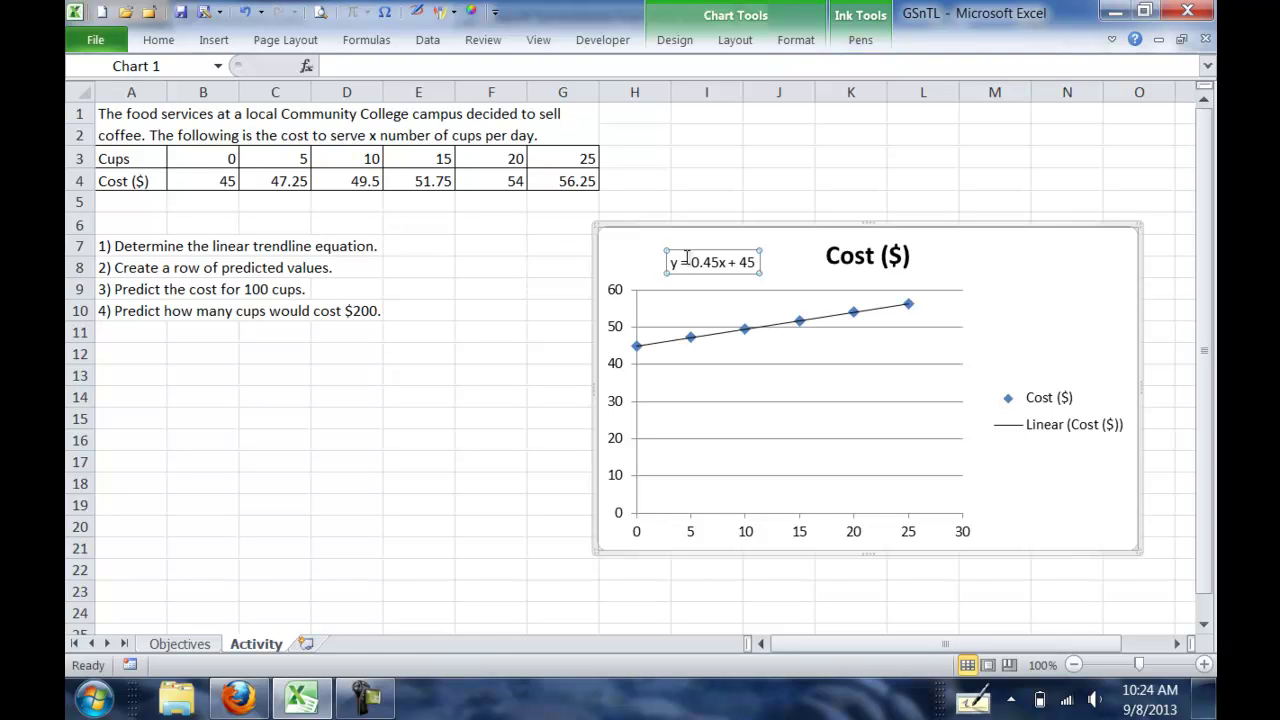
{"action": "left_click", "coordinate": [135, 203]}
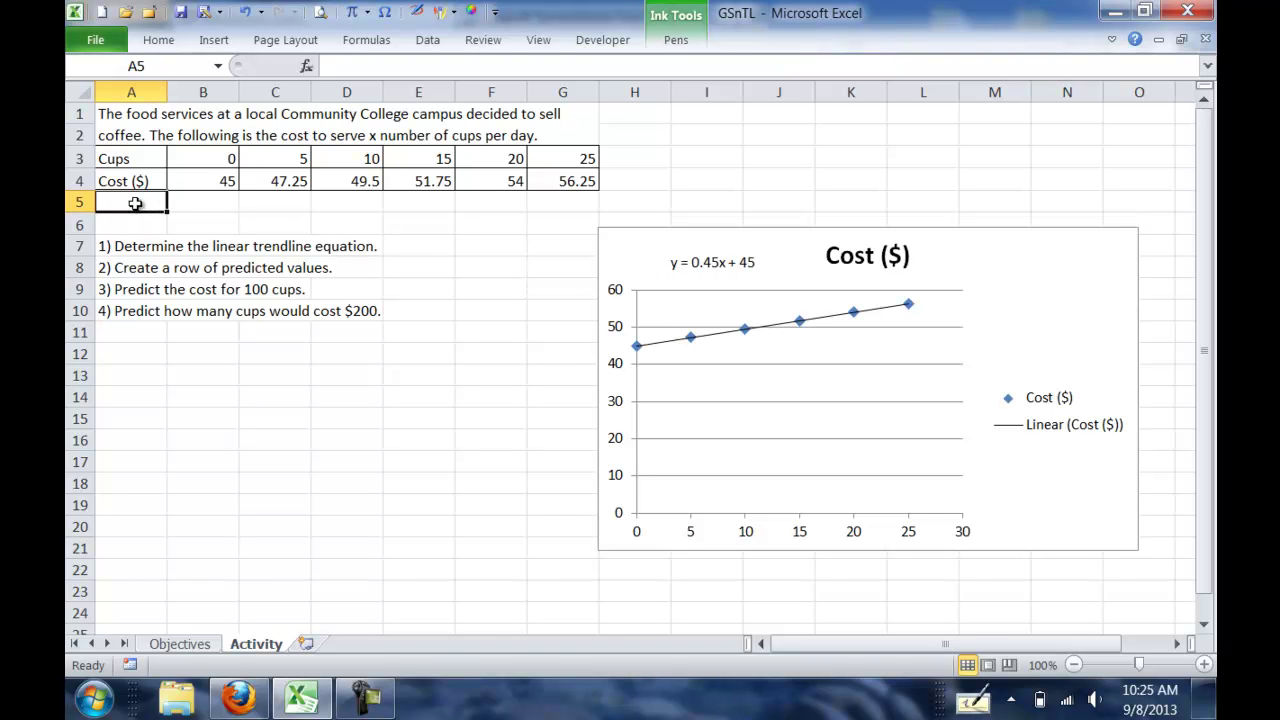
Label A5 'Predict' and enter the formula =0.45*B3+45 in B5
{"action": "type", "text": "Predict"}
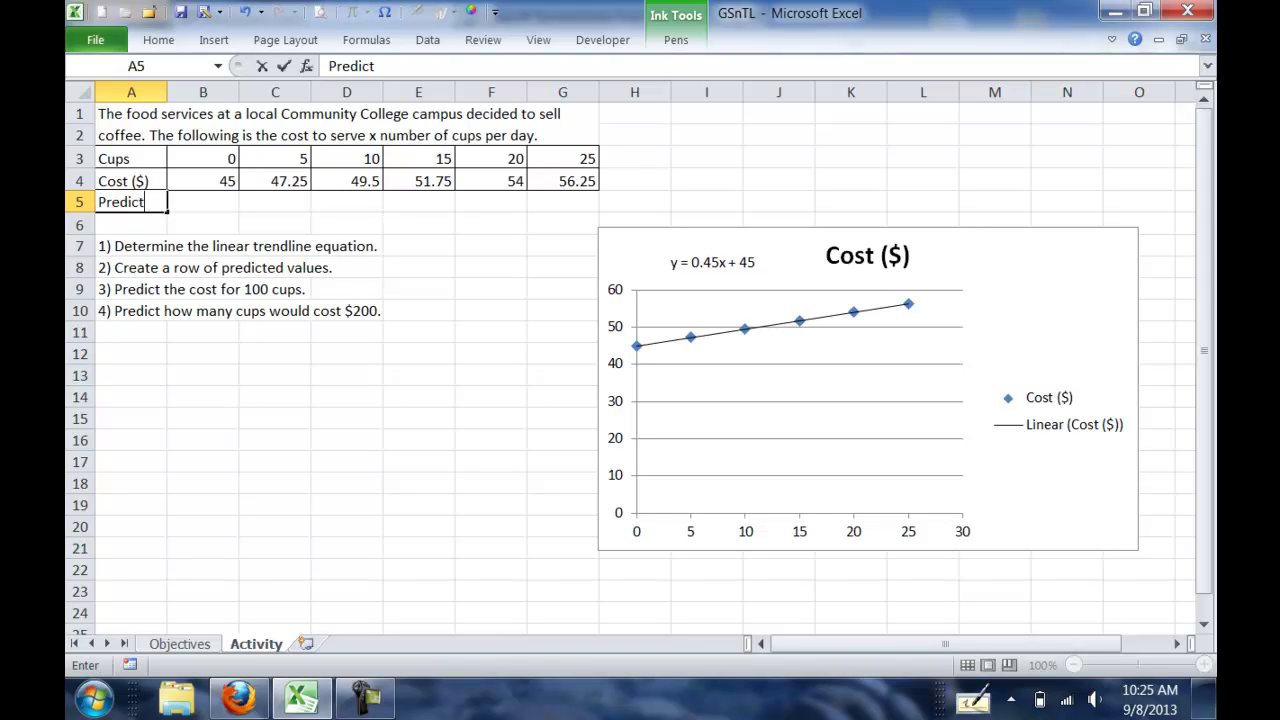
{"action": "key", "text": "Tab"}
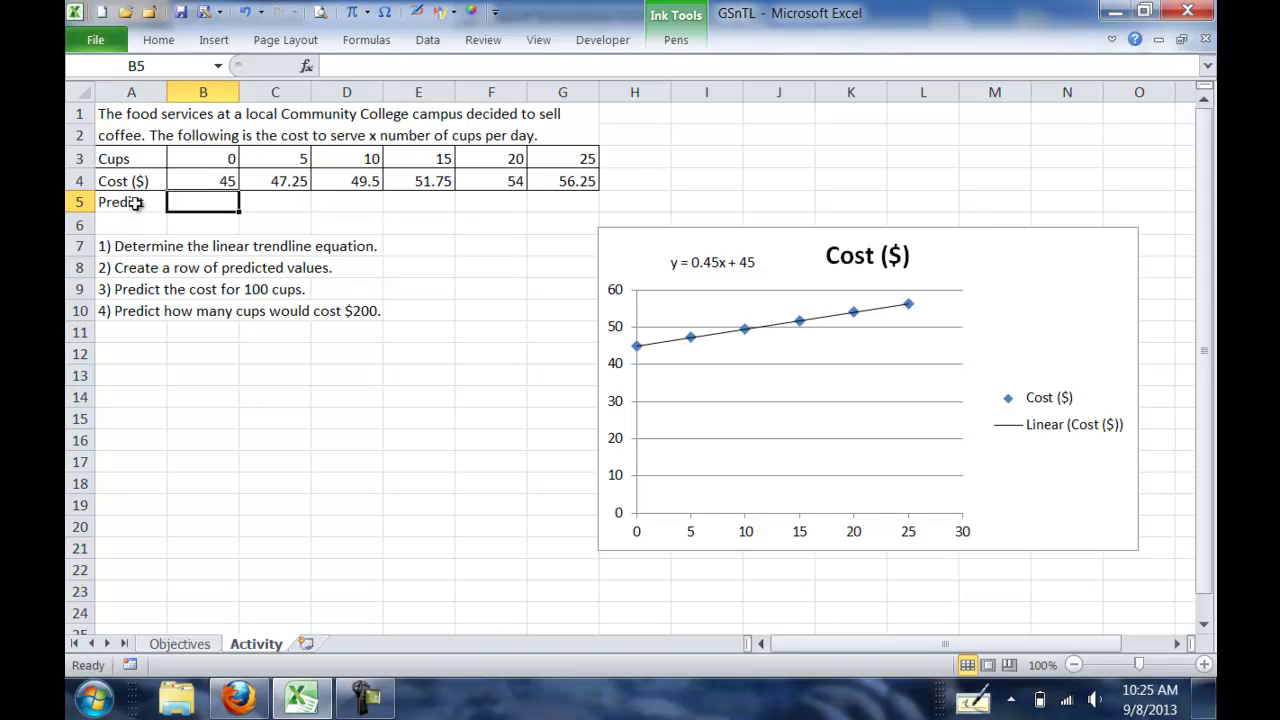
{"action": "type", "text": "="}
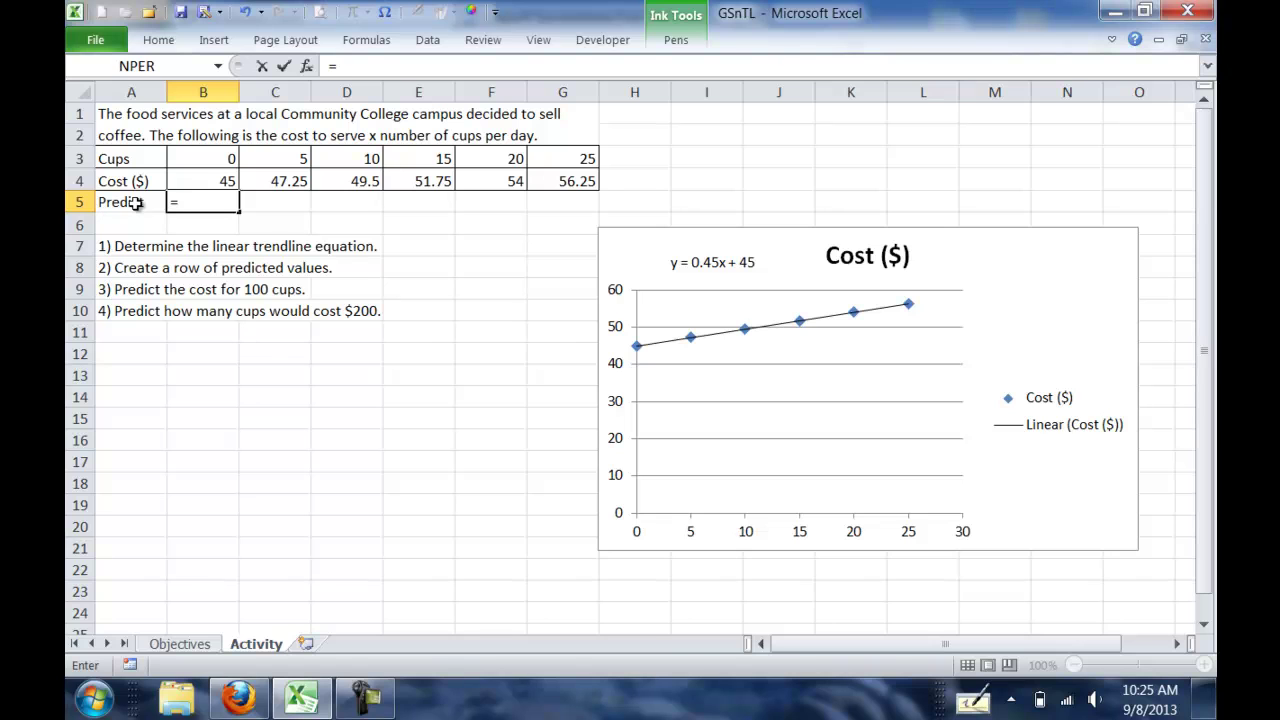
{"action": "type", "text": ".45*"}
{"action": "left_click", "coordinate": [201, 150]}
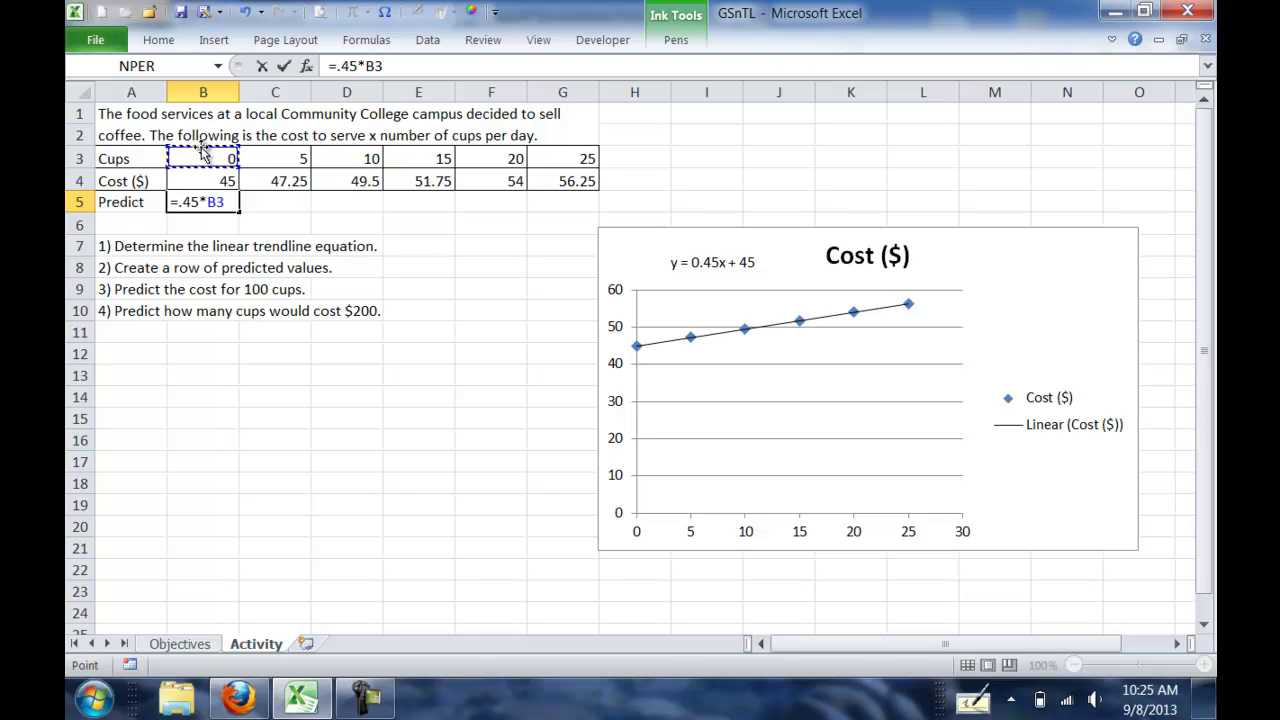
{"action": "type", "text": "+45"}
{"action": "key", "text": "Return"}
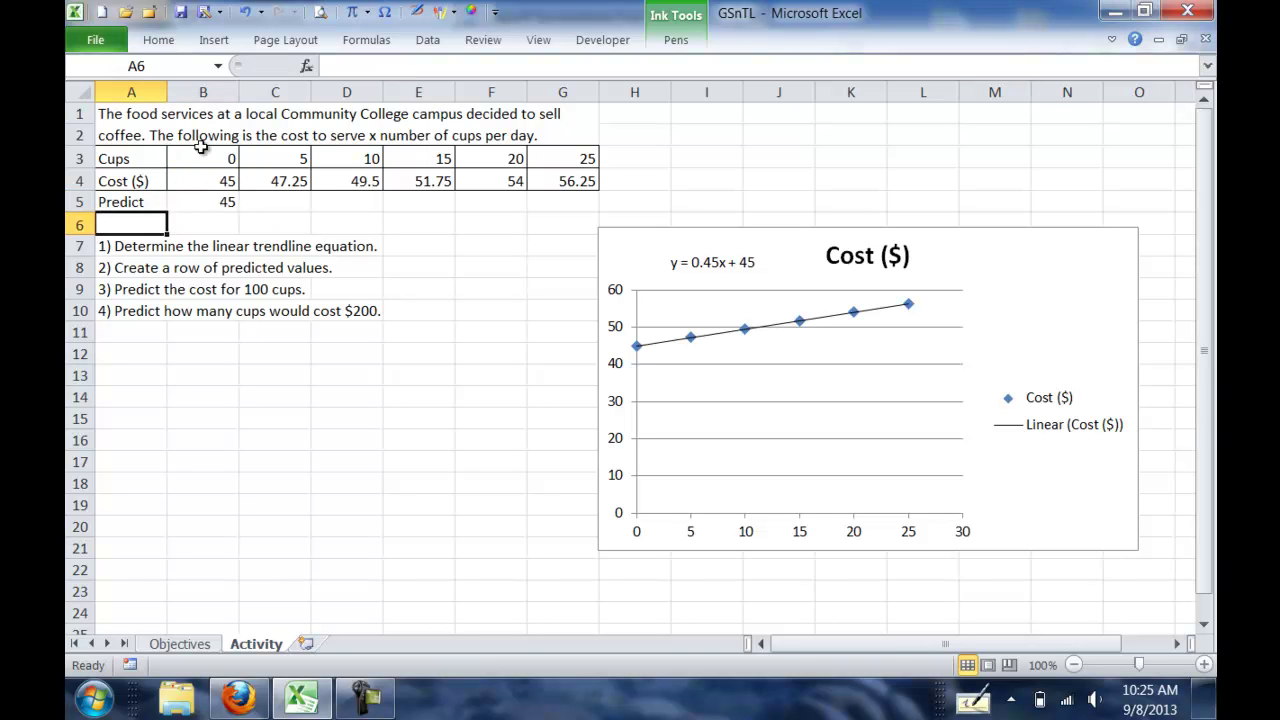
Fill the prediction formula across B5:G5, giving costs 45 through 56.25
{"action": "left_click", "coordinate": [210, 203]}
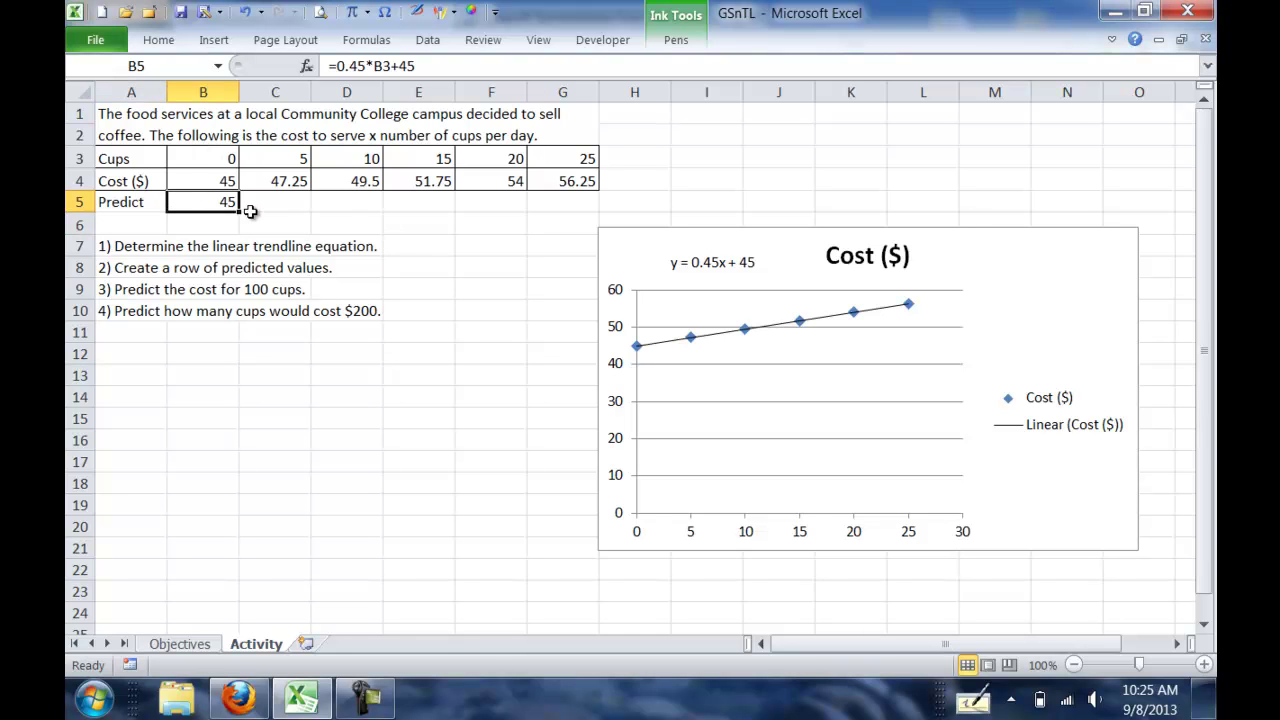
{"action": "left_click_drag", "start_coordinate": [244, 212], "coordinate": [573, 217]}
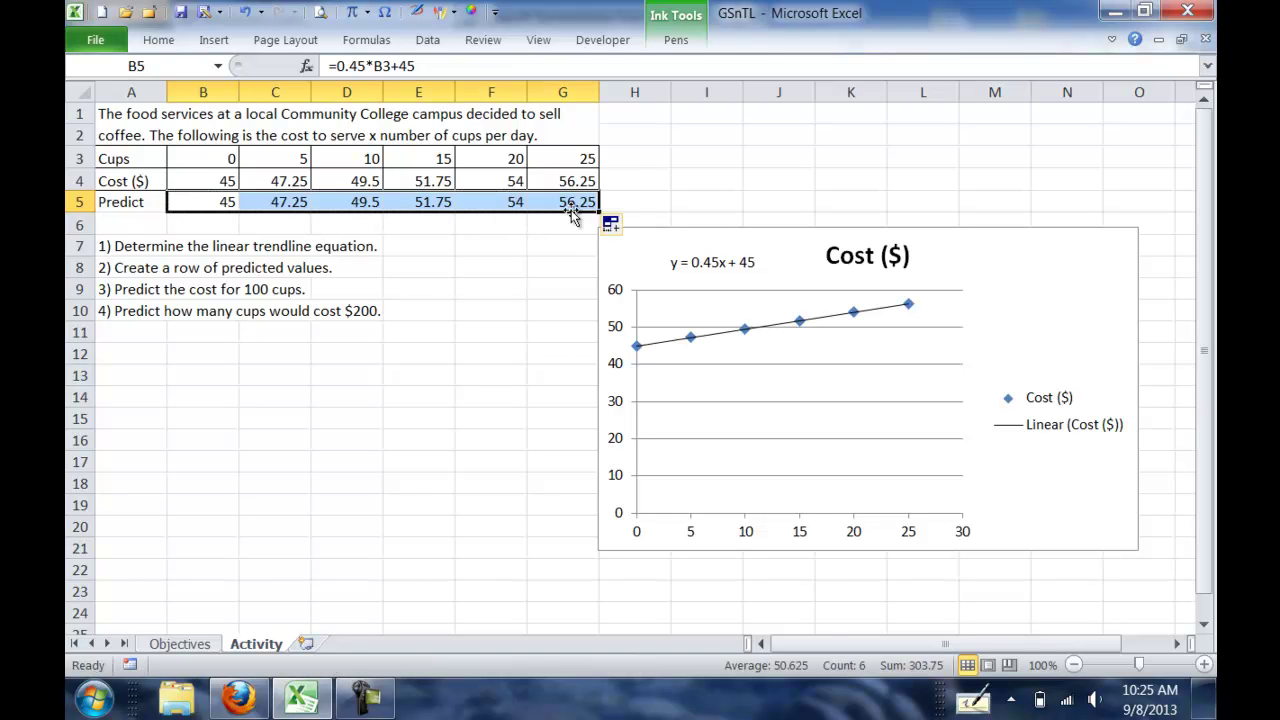
{"action": "left_click", "coordinate": [709, 184]}
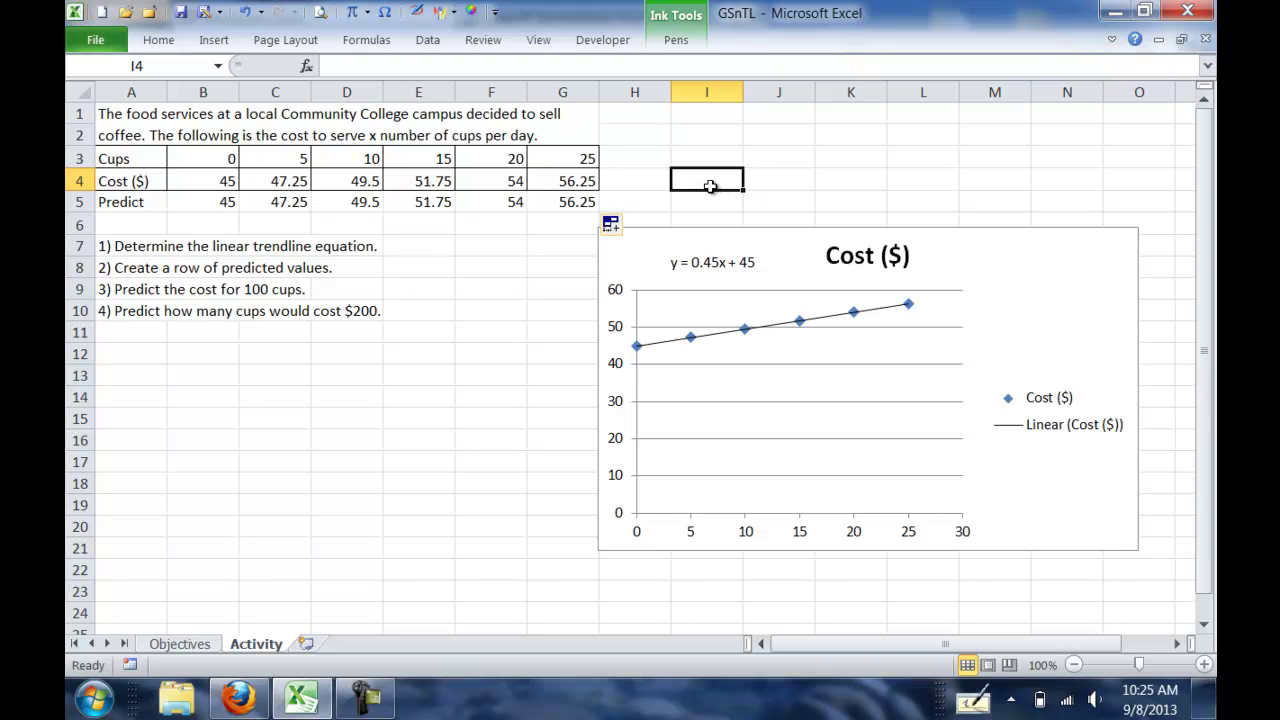
Extend the formula into H5, enter 100 cups in H3 to predict 90, and copy it to I5
{"action": "left_click", "coordinate": [580, 200]}
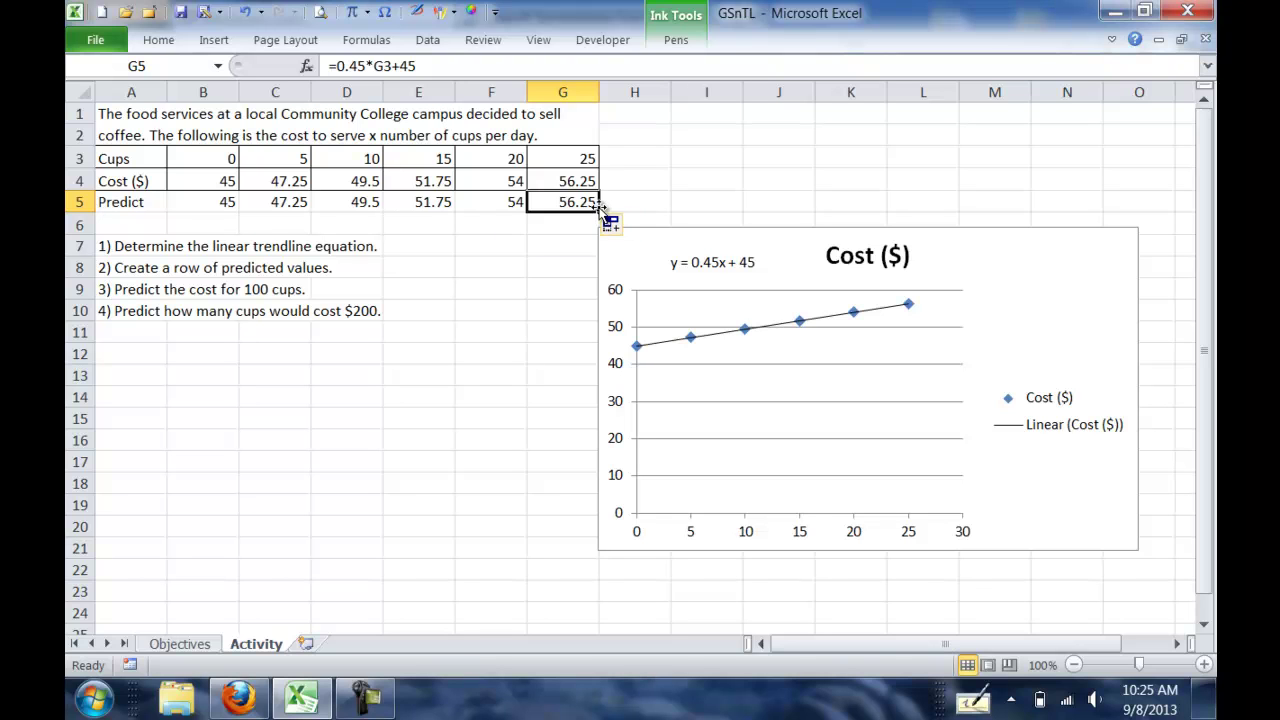
{"action": "left_click_drag", "start_coordinate": [599, 208], "coordinate": [672, 203]}
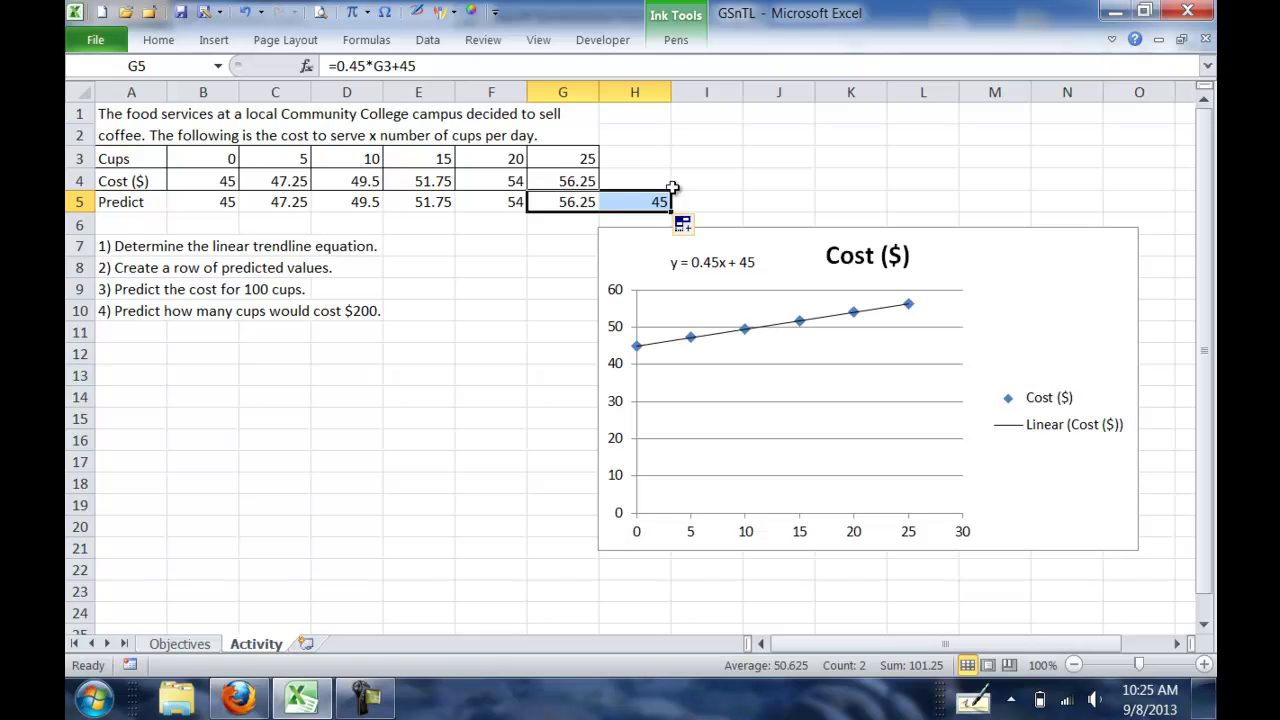
{"action": "left_click", "coordinate": [657, 199]}
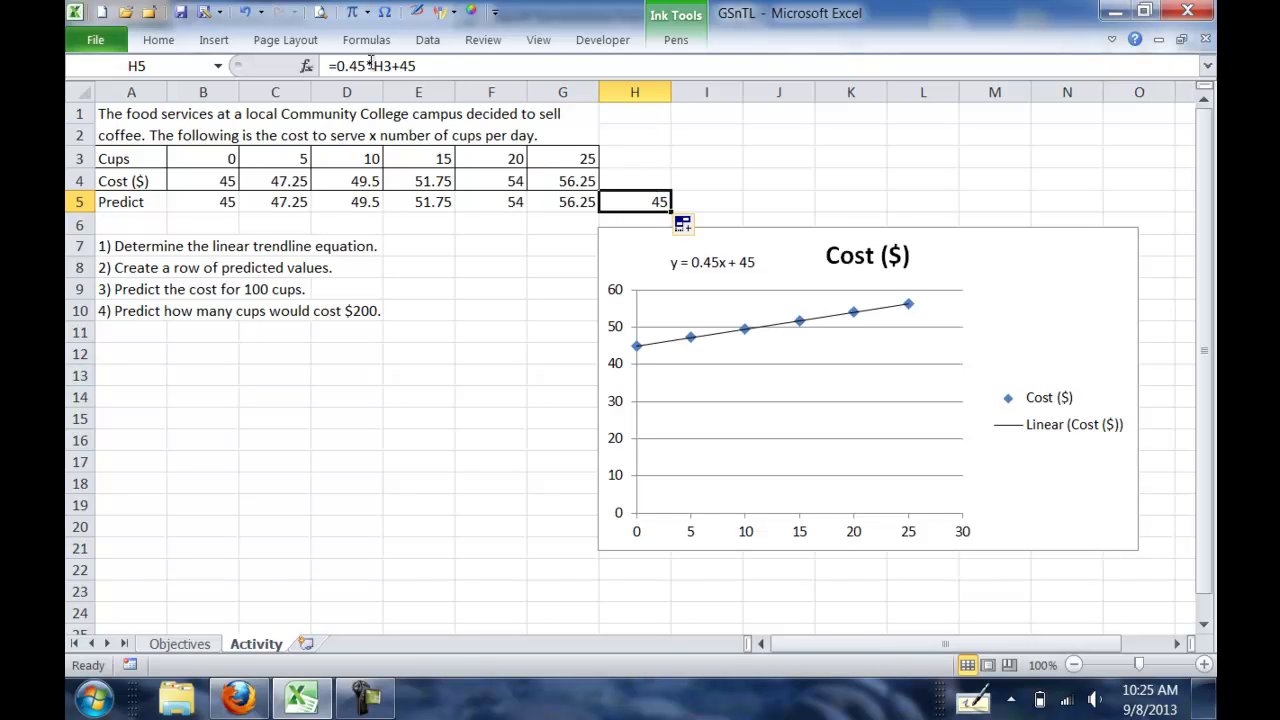
{"action": "left_click", "coordinate": [645, 158]}
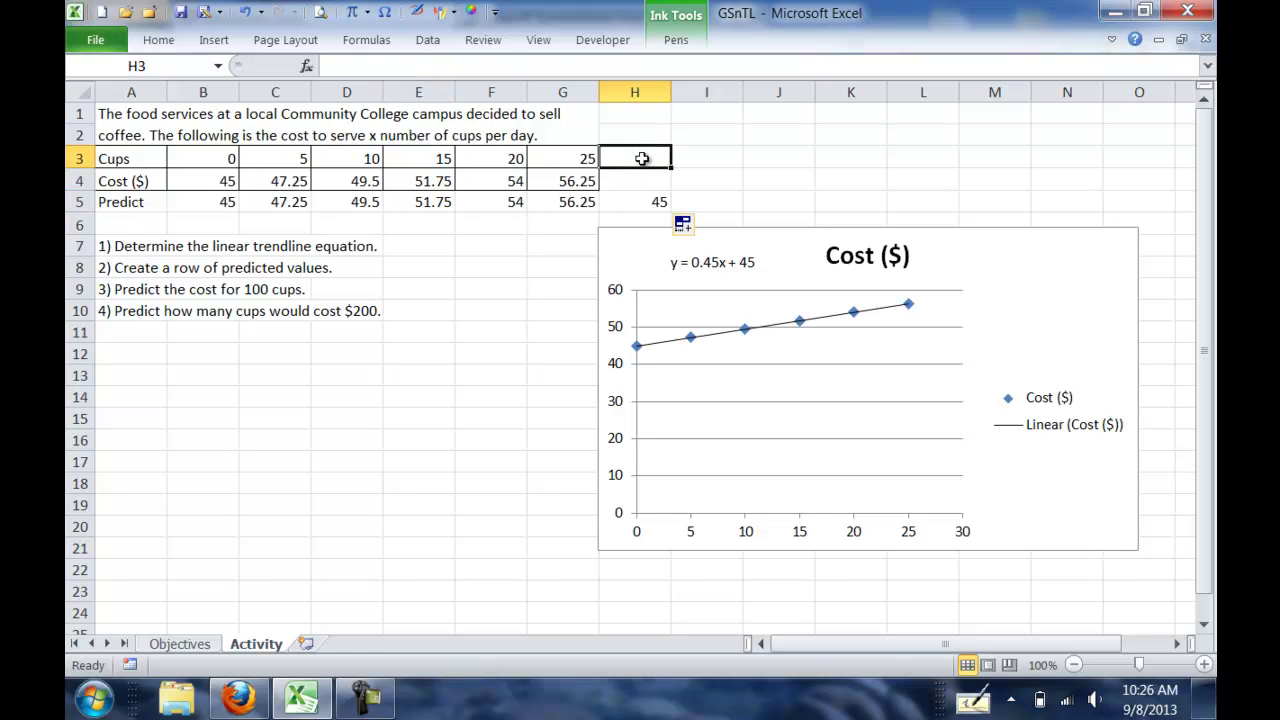
{"action": "type", "text": "100"}
{"action": "key", "text": "Return"}
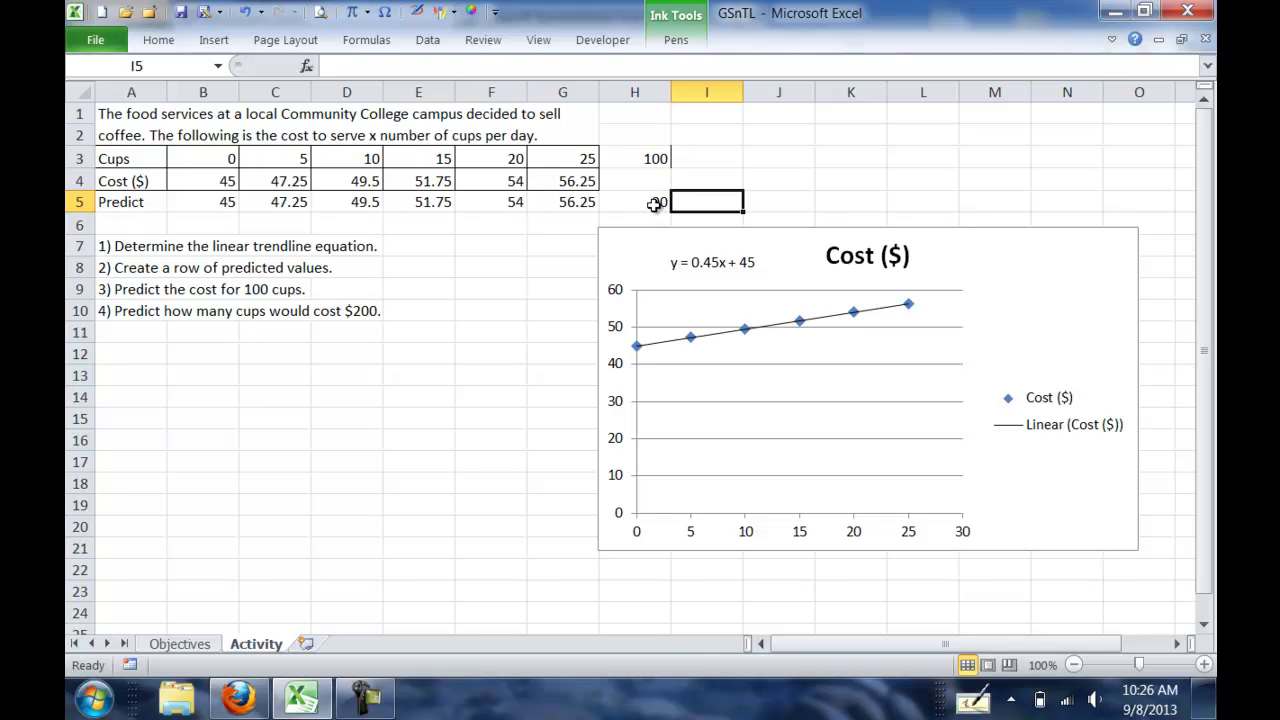
{"action": "left_click", "coordinate": [654, 200]}
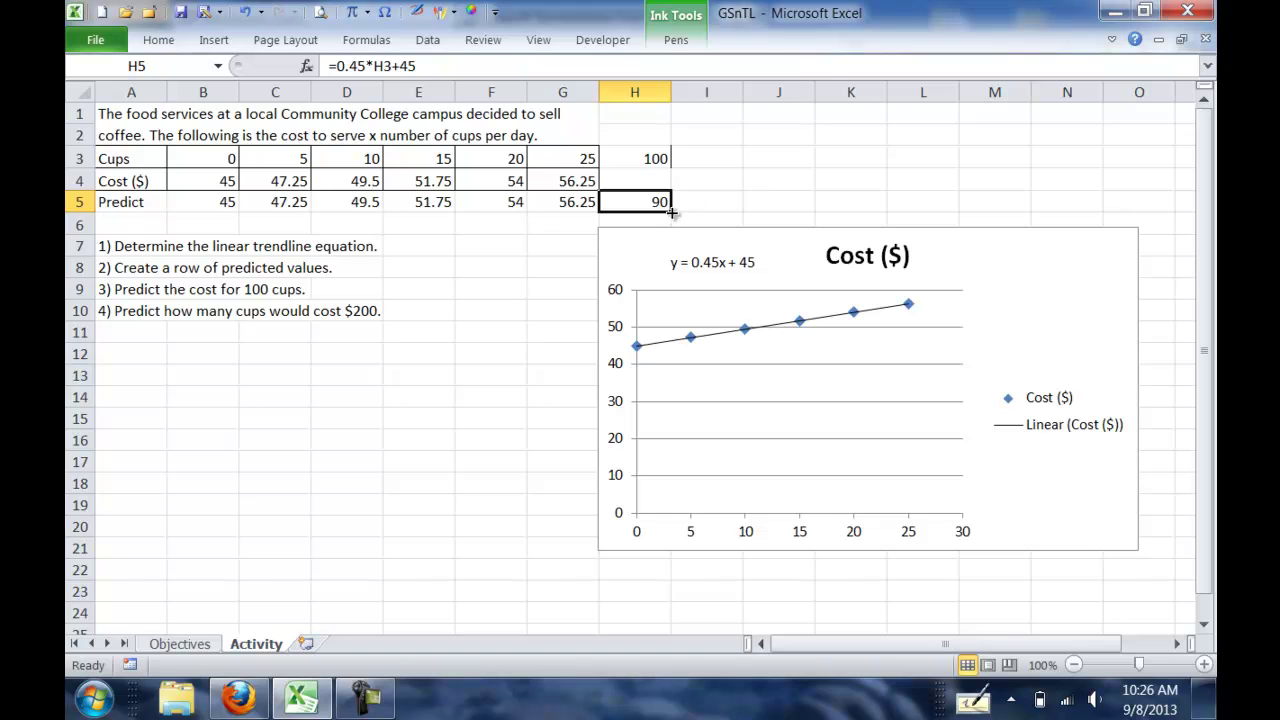
{"action": "left_click_drag", "start_coordinate": [671, 212], "coordinate": [730, 198]}
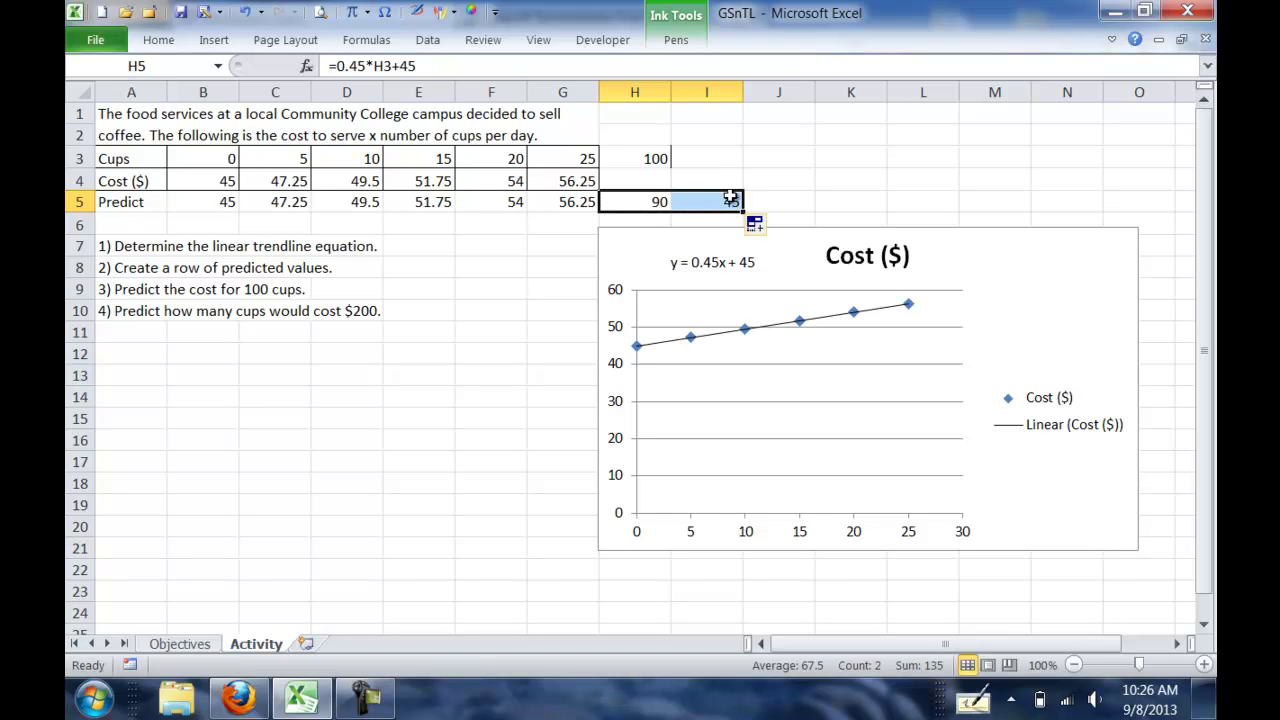
With I5 selected, bring up the What-If Analysis tools on the Data tab
{"action": "left_click", "coordinate": [710, 200]}
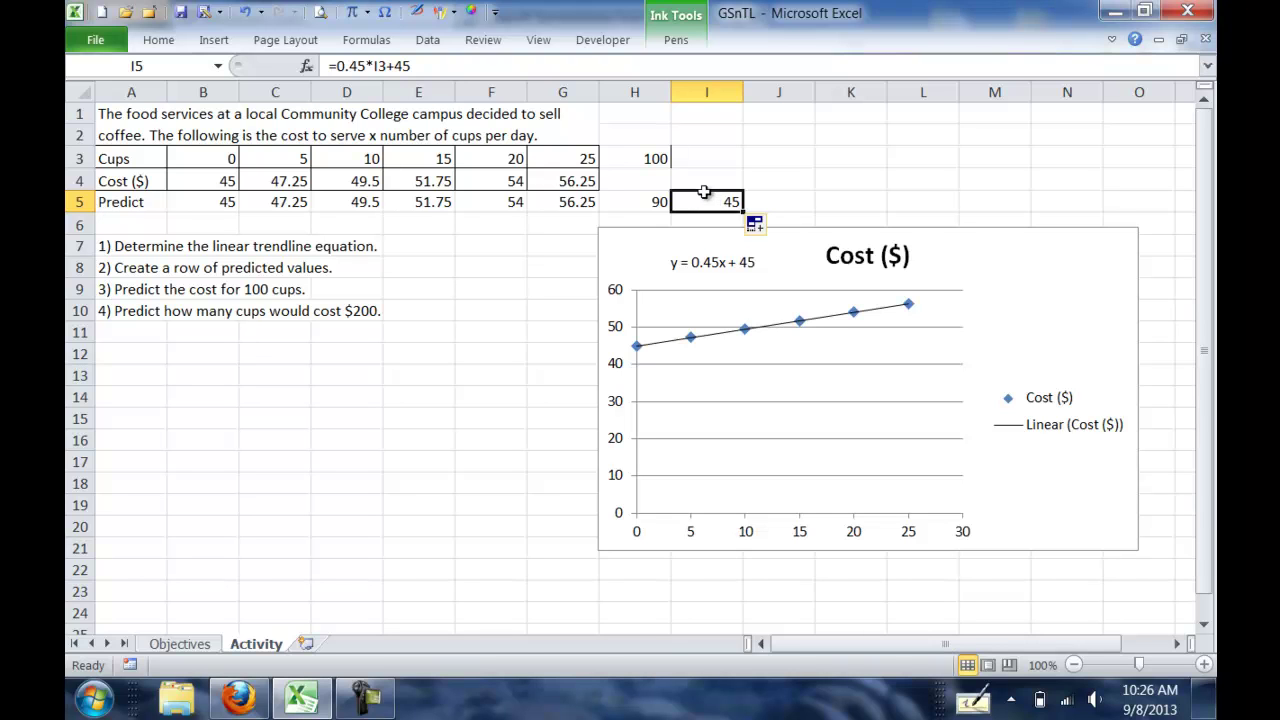
{"action": "left_click", "coordinate": [436, 46]}
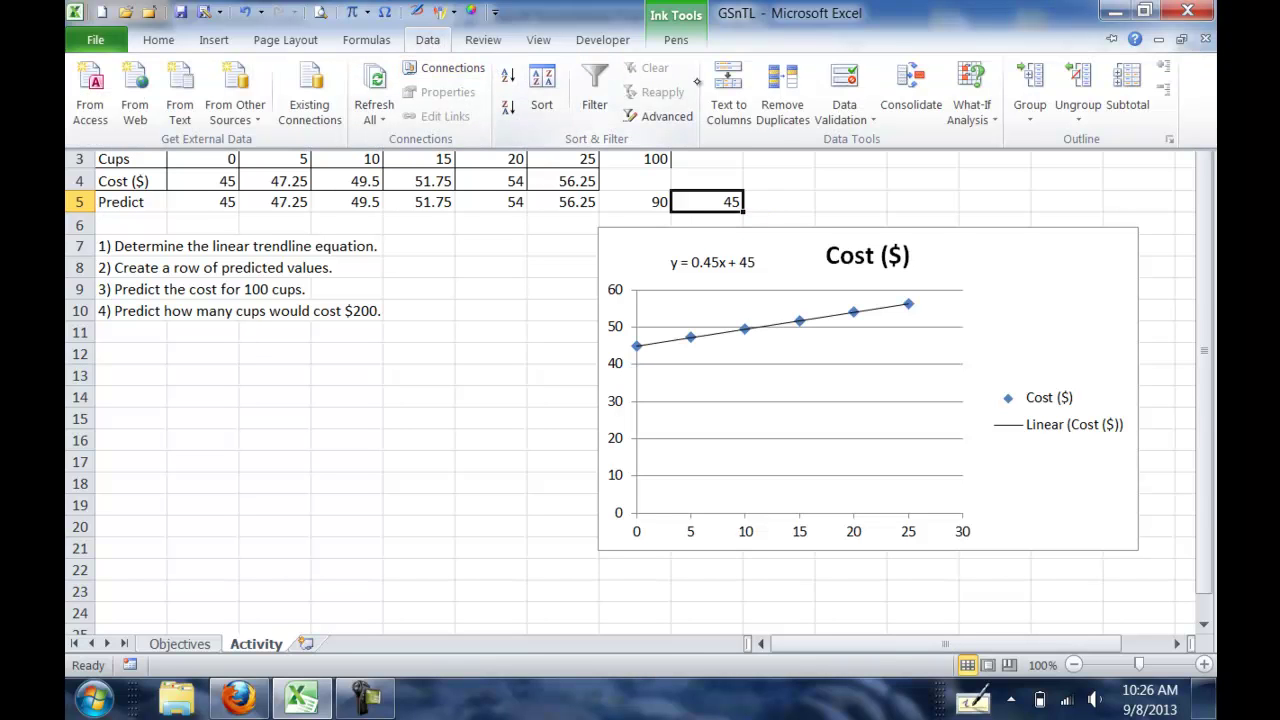
{"action": "left_click", "coordinate": [975, 103]}
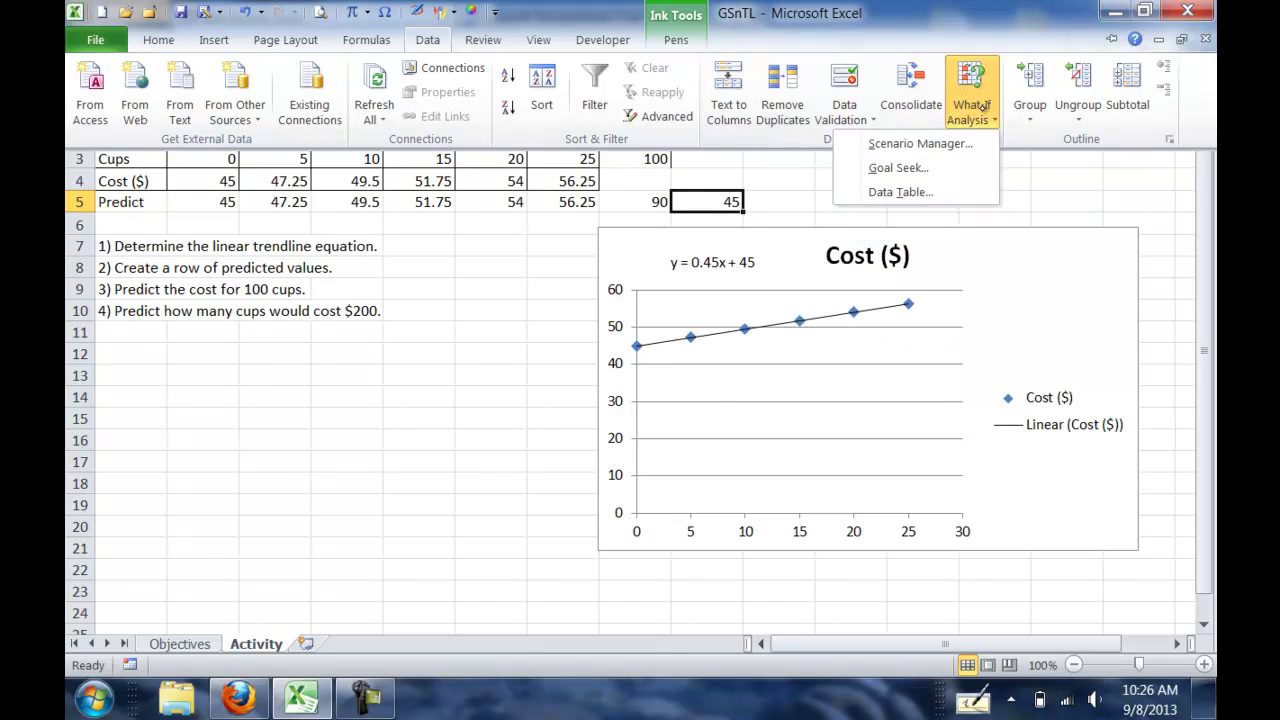
Run Goal Seek setting I5 to 200 by changing I3, which becomes 344.4444
{"action": "left_click", "coordinate": [940, 167]}
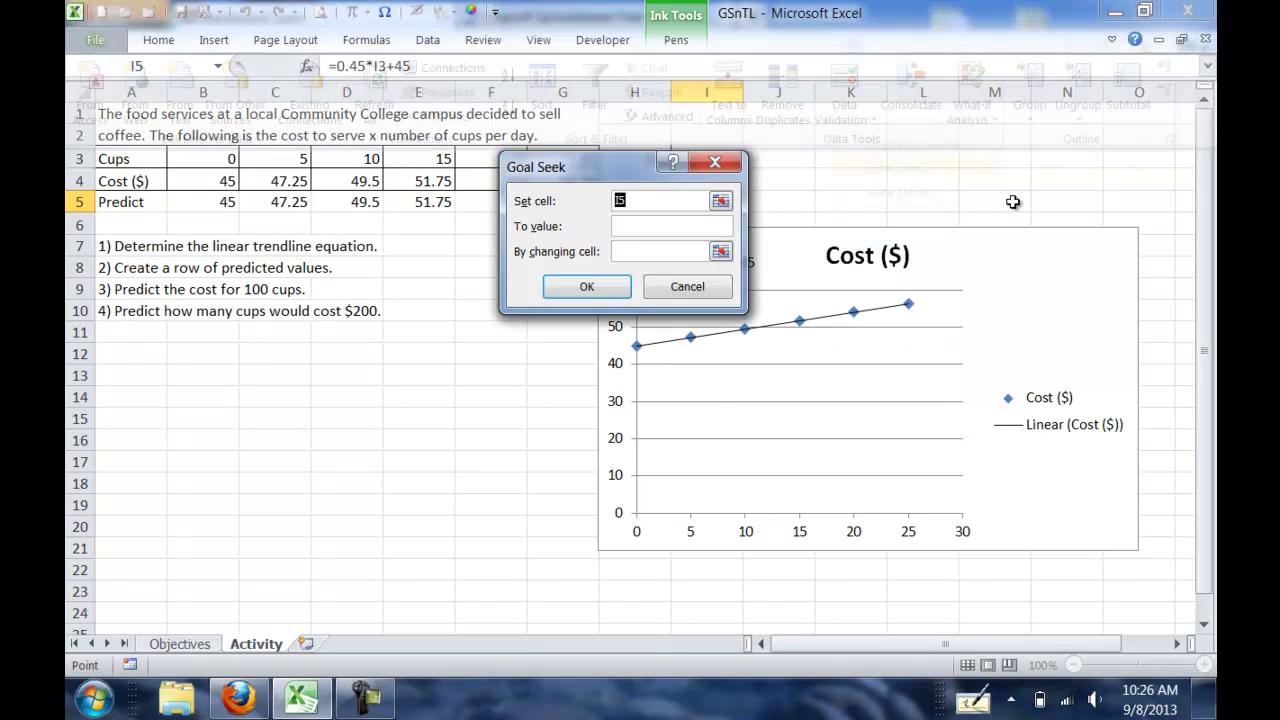
{"action": "left_click_drag", "start_coordinate": [610, 183], "coordinate": [452, 352]}
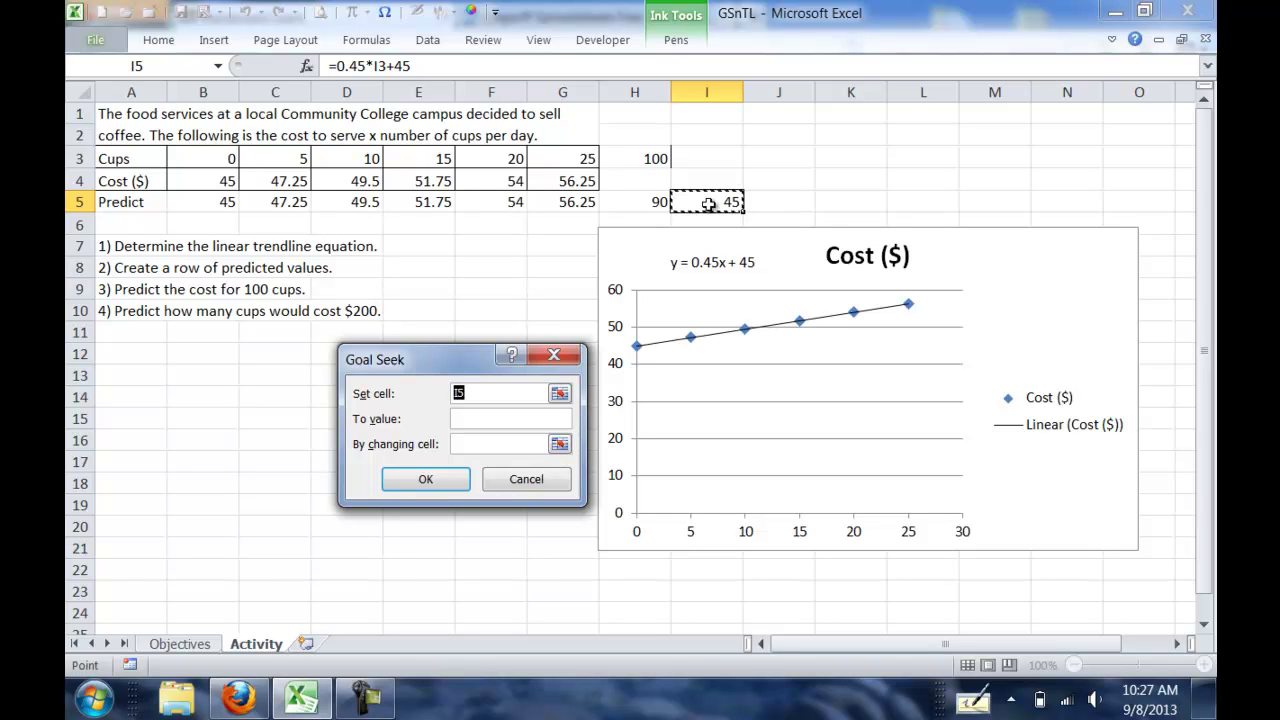
{"action": "left_click", "coordinate": [507, 414]}
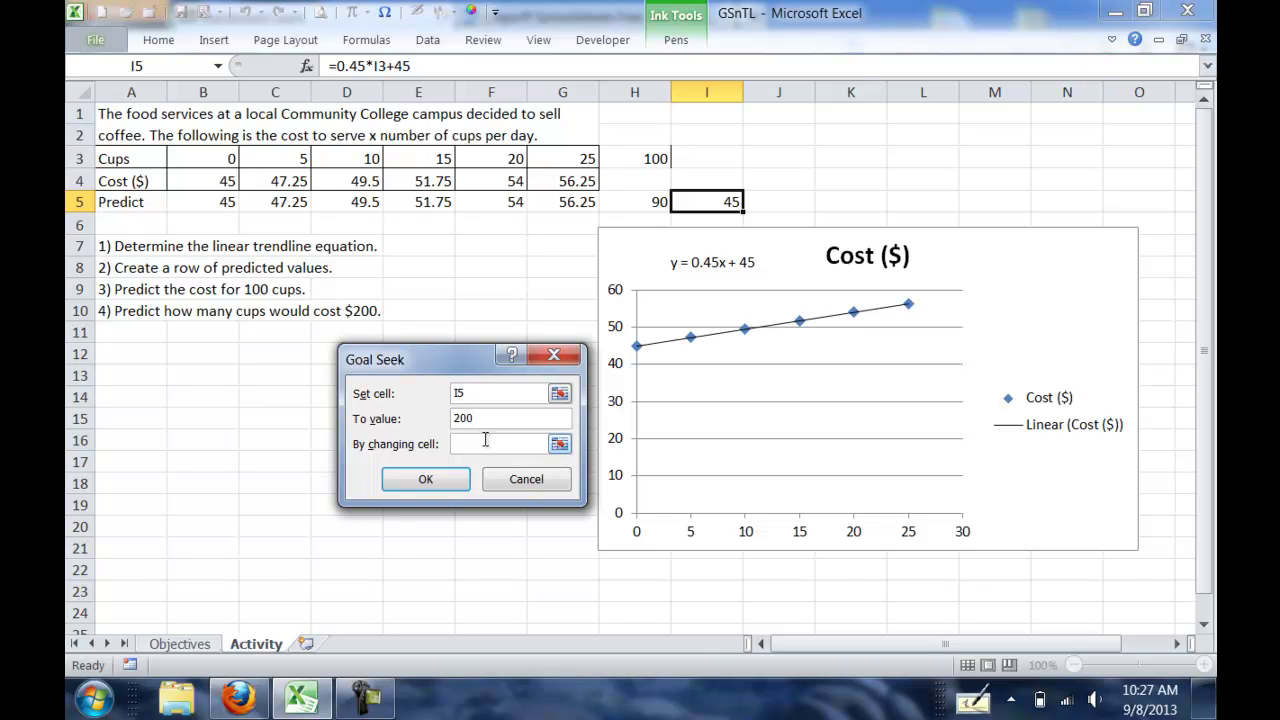
{"action": "left_click", "coordinate": [485, 440]}
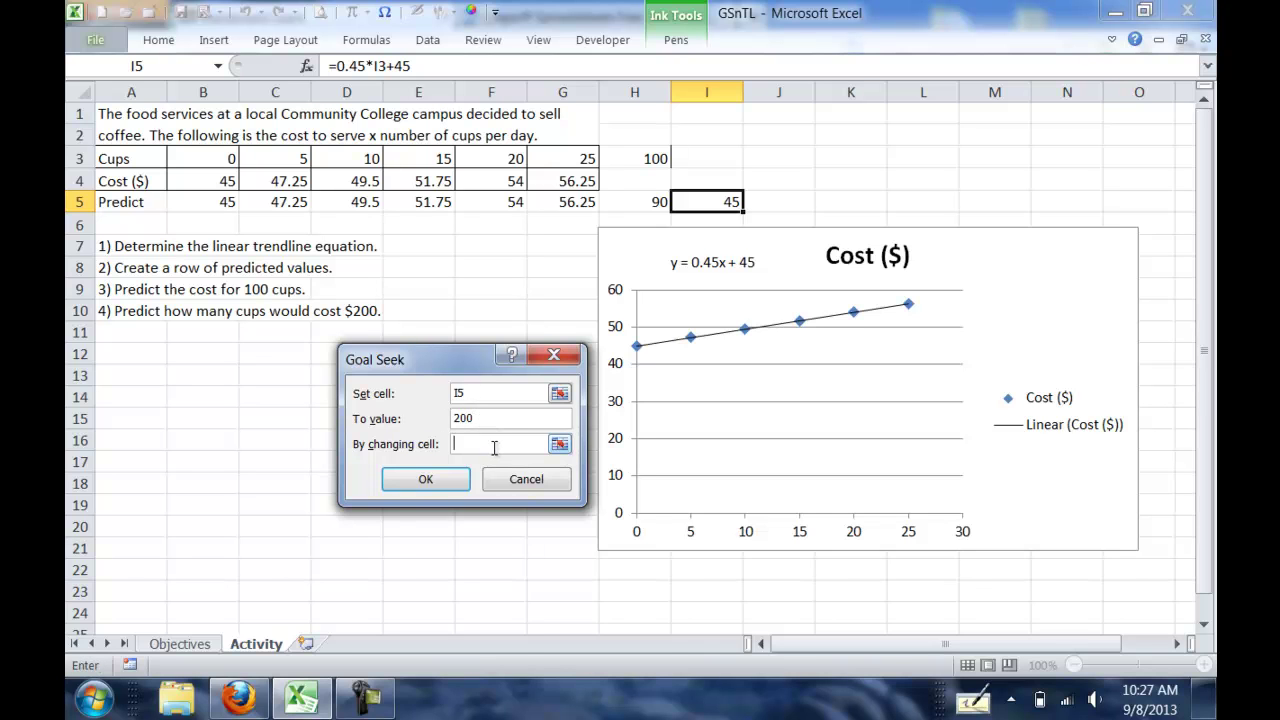
{"action": "left_click", "coordinate": [716, 158]}
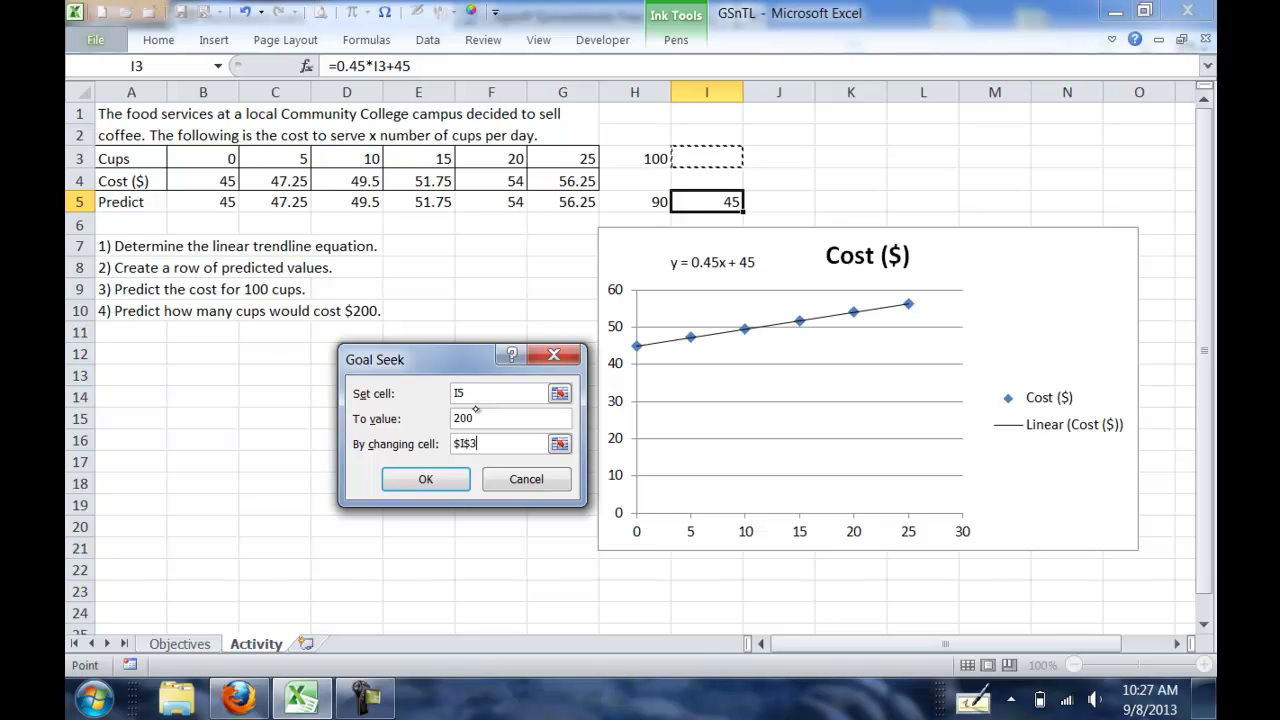
{"action": "left_click", "coordinate": [440, 478]}
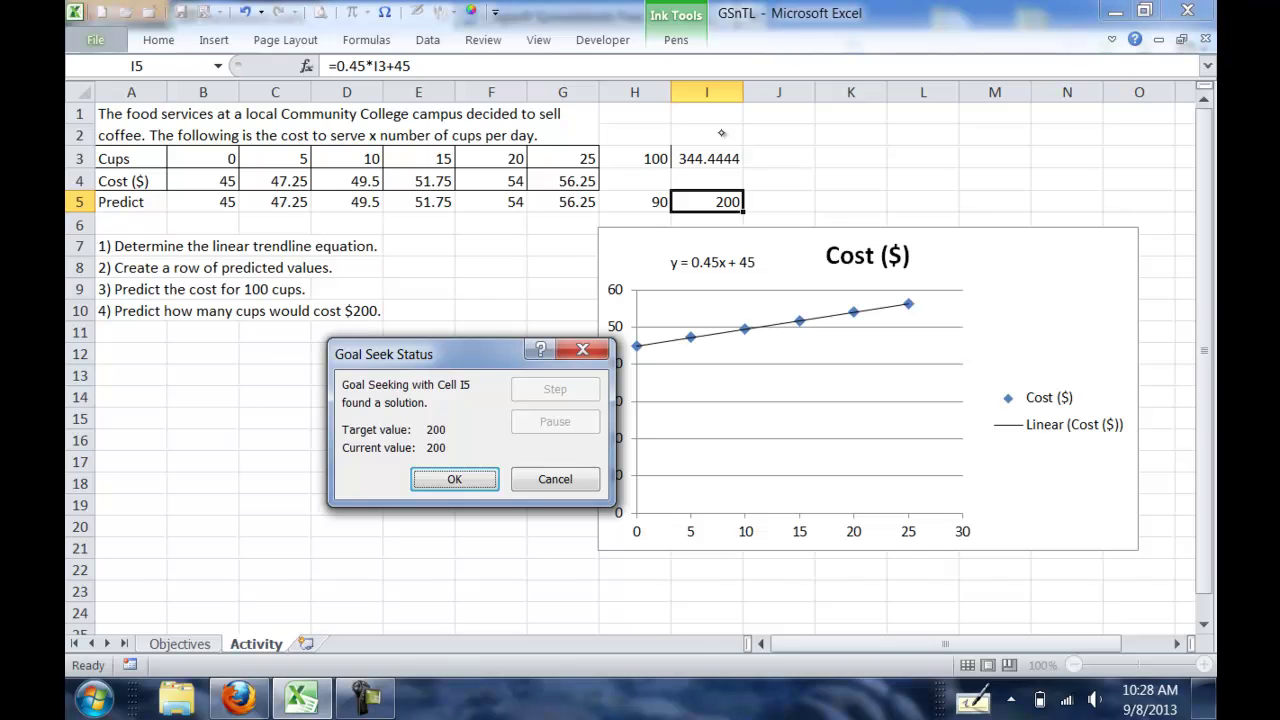
{"action": "left_click", "coordinate": [472, 481]}
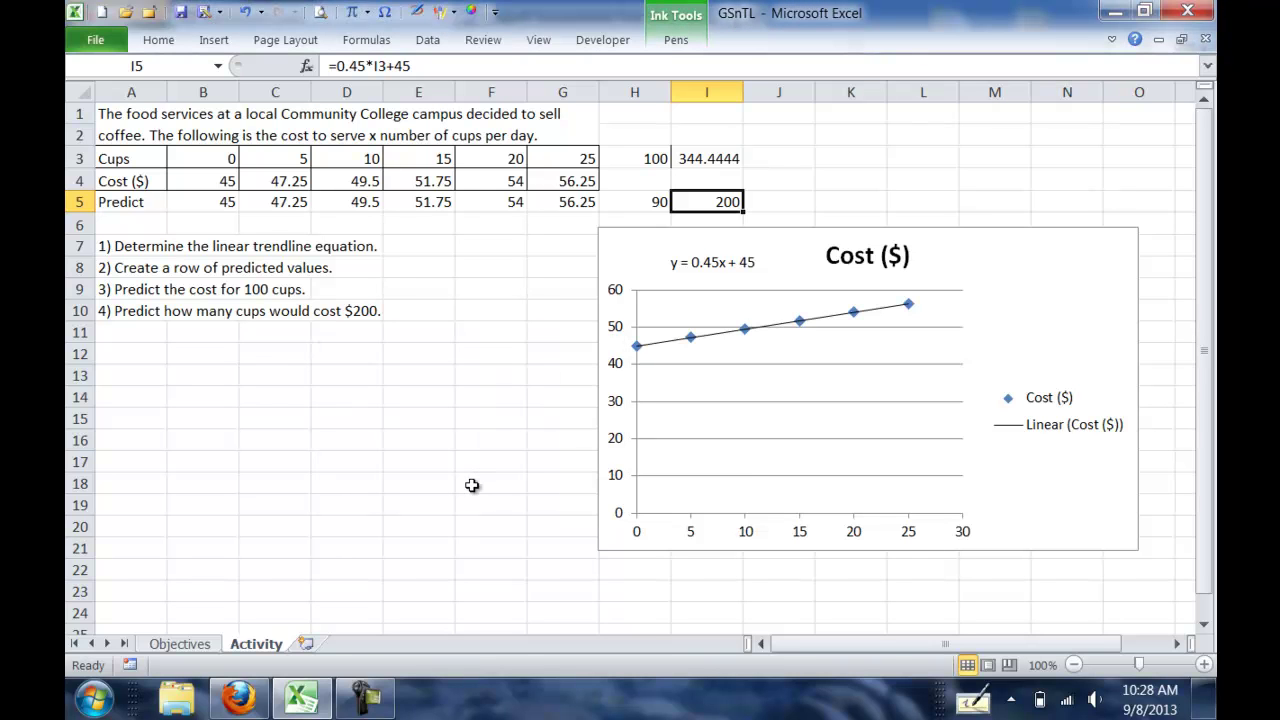